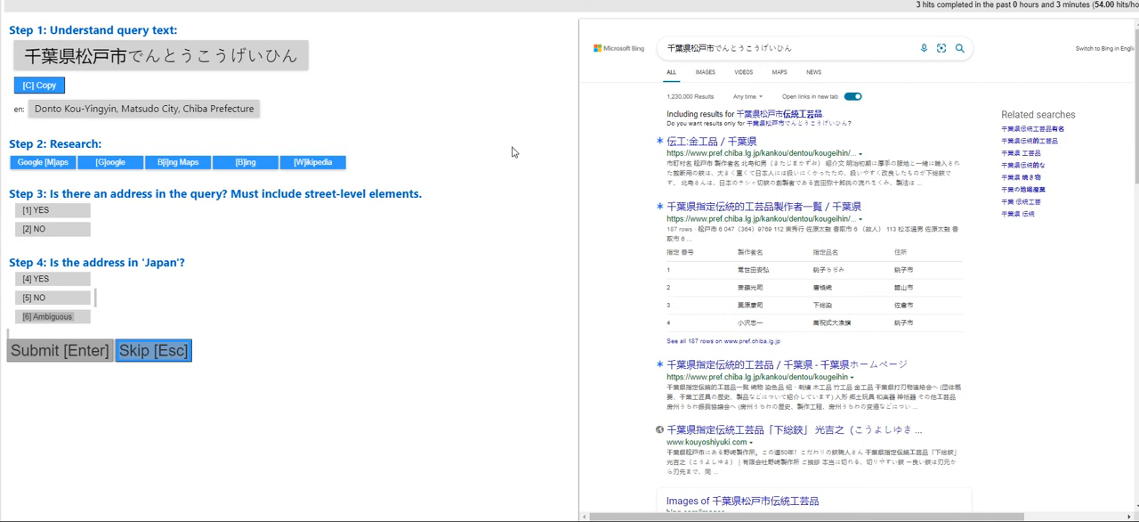
# Check the guidelines on what counts as an address, submit the Matsudo City query as an address in Japan, and acknowledge the feedback
pyautogui.press('Return')
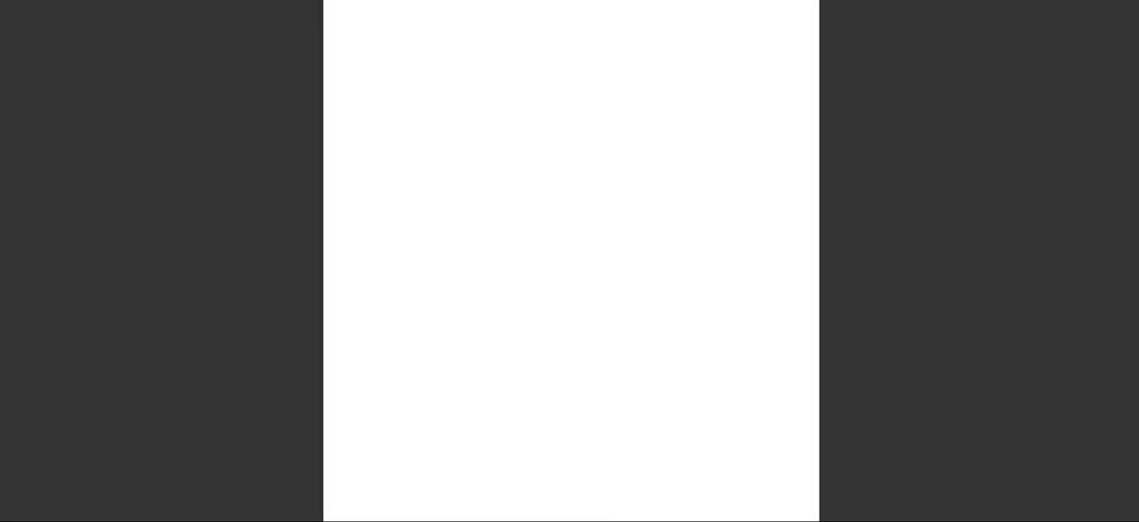
pyautogui.scroll(-8, 570, 261)
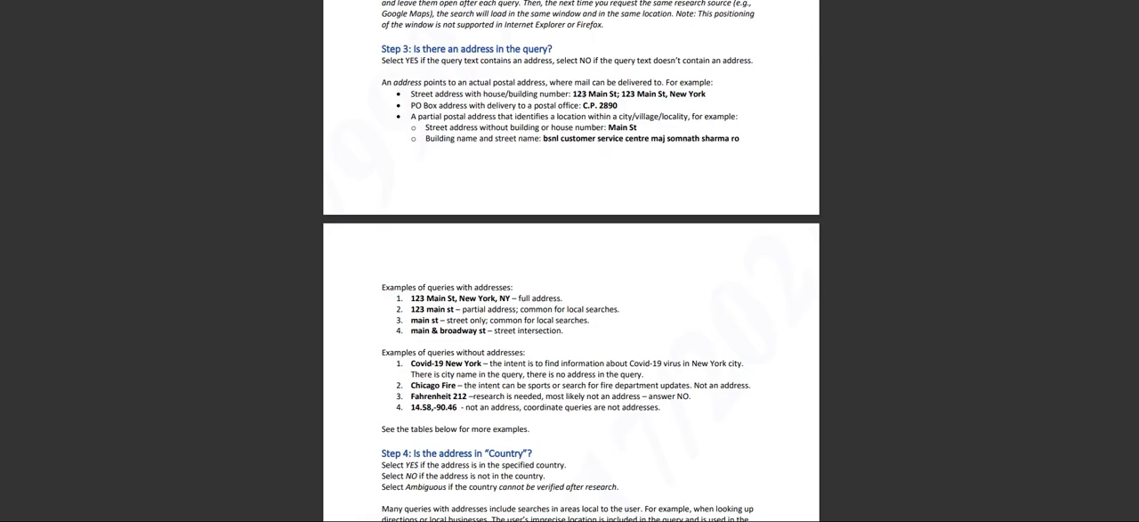
pyautogui.hotkey('ctrl', 'w')
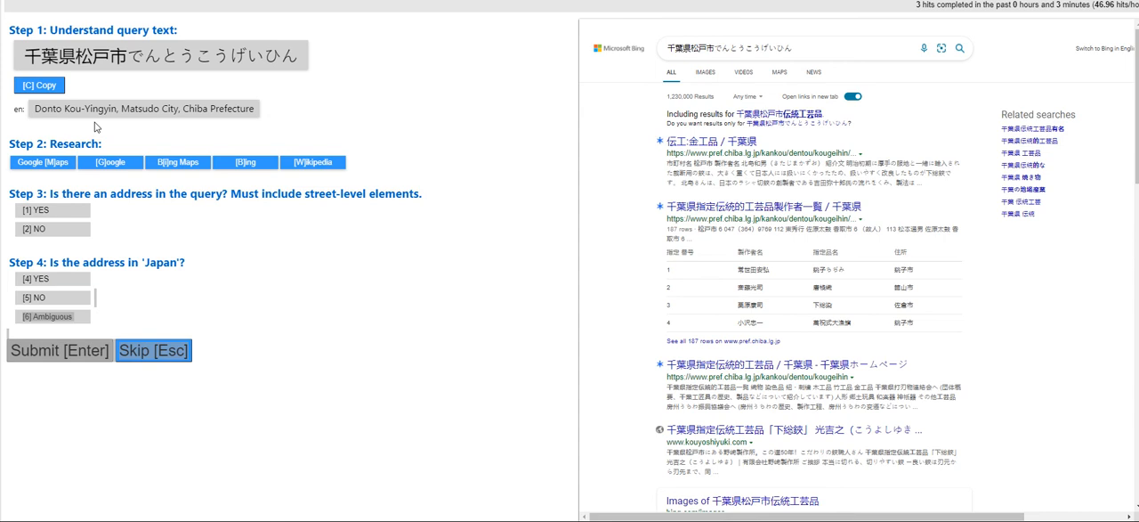
pyautogui.click(52, 210)
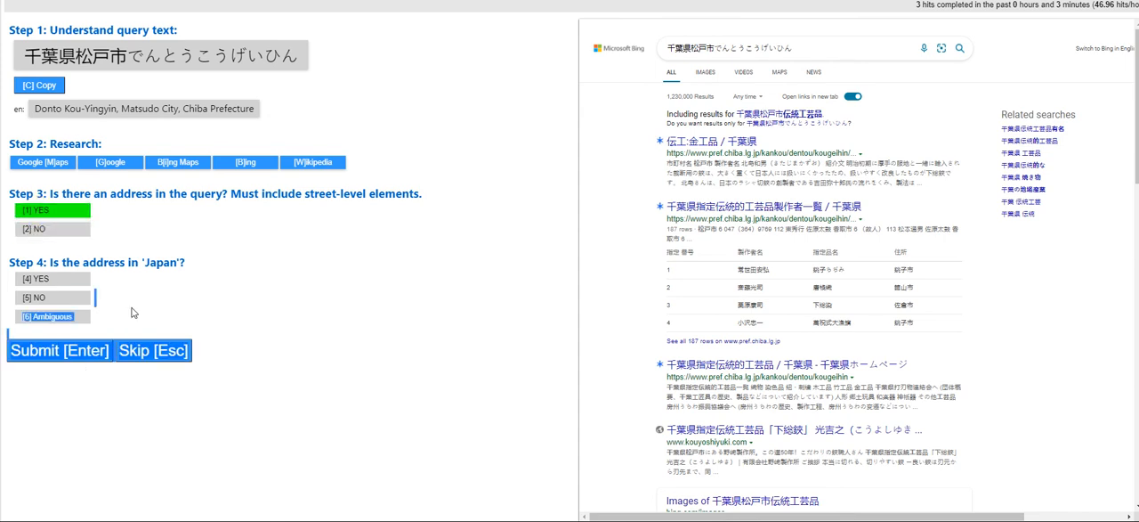
pyautogui.click(92, 353)
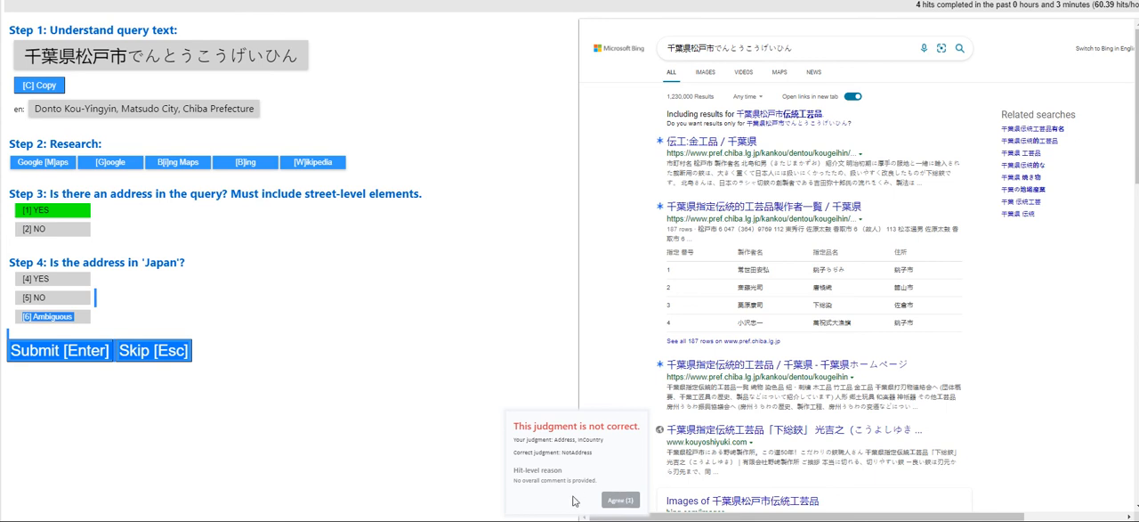
pyautogui.click(624, 500)
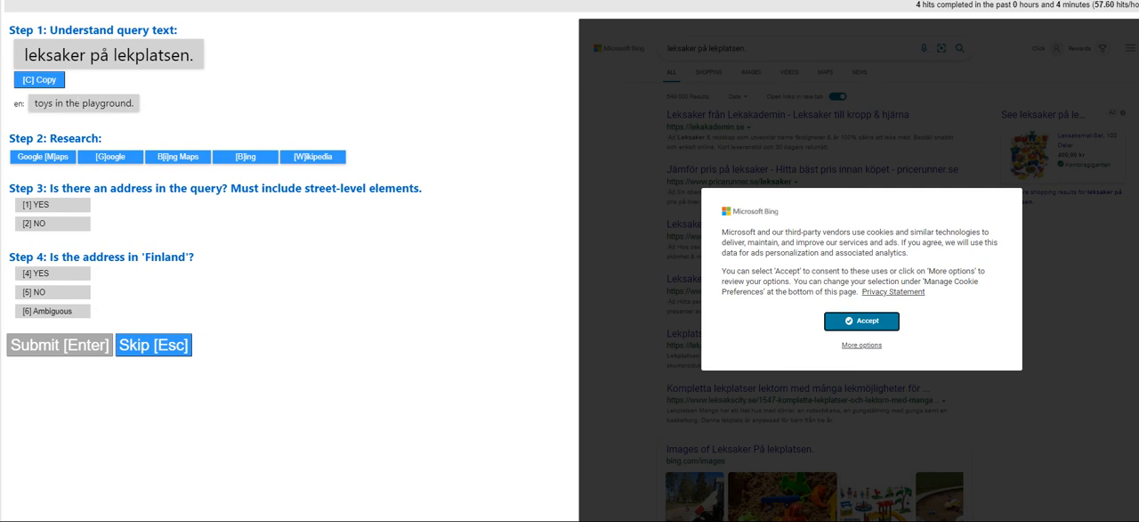
# Judge the query "leksaker på lekplatsen." as NO for containing an address and submit the judgment
pyautogui.moveTo(25, 56); pyautogui.dragTo(89, 55)
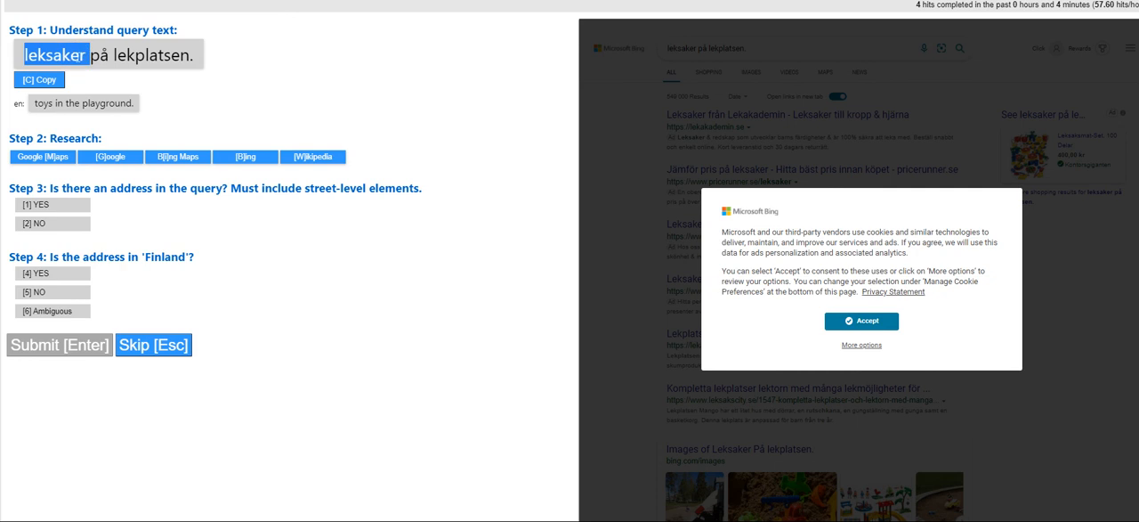
pyautogui.click(21, 117)
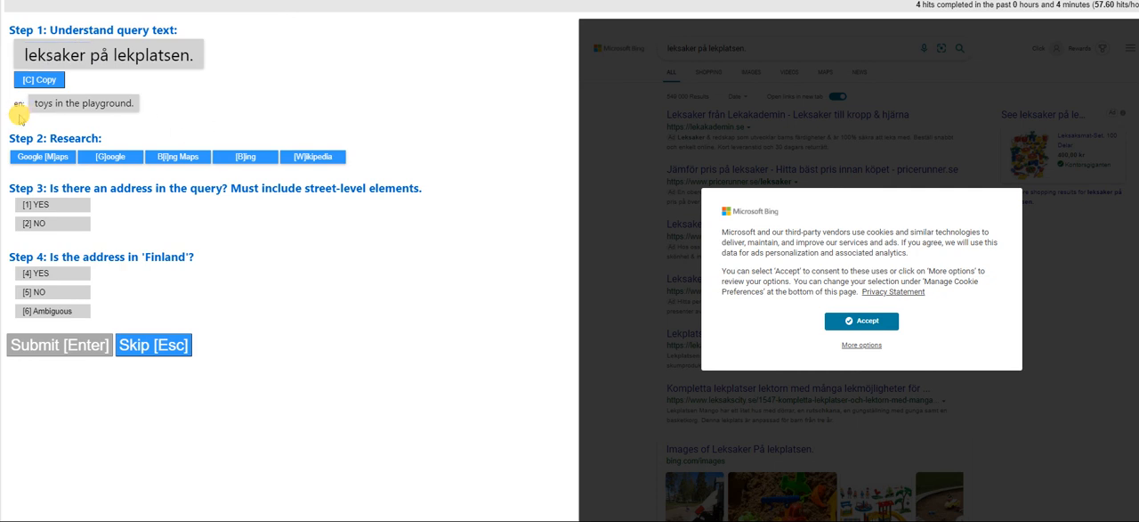
pyautogui.click(38, 223)
pyautogui.click(73, 354)
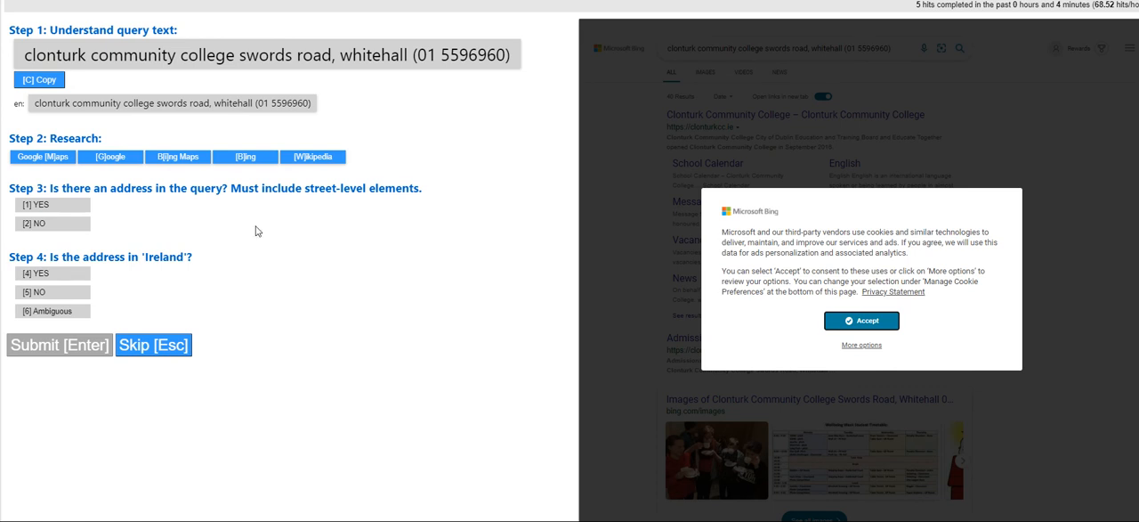
# Answer YES for an address in the Clonturk Community College query and accept the cookie notice on the search results
pyautogui.moveTo(35, 103); pyautogui.dragTo(254, 104)
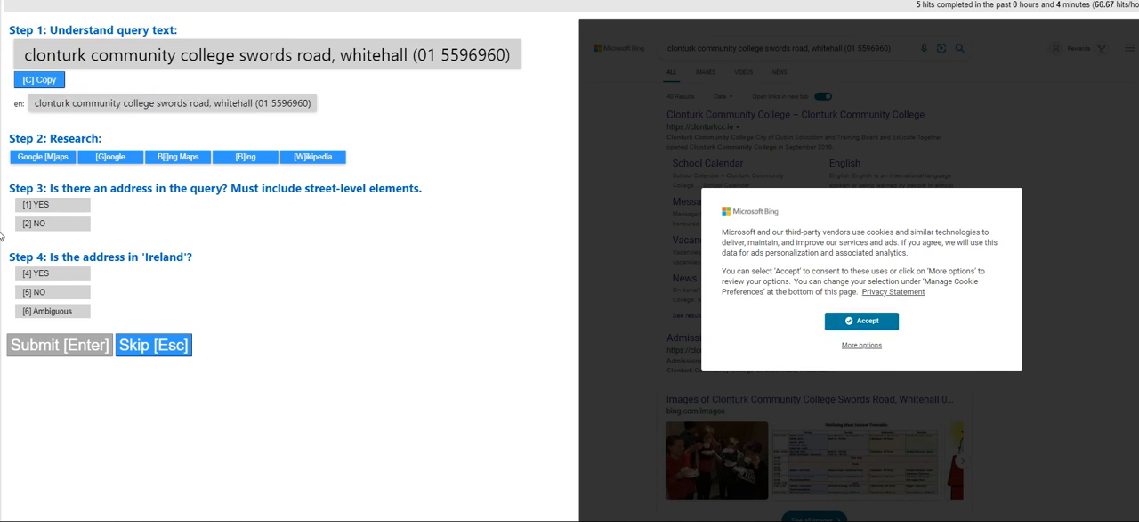
pyautogui.click(34, 207)
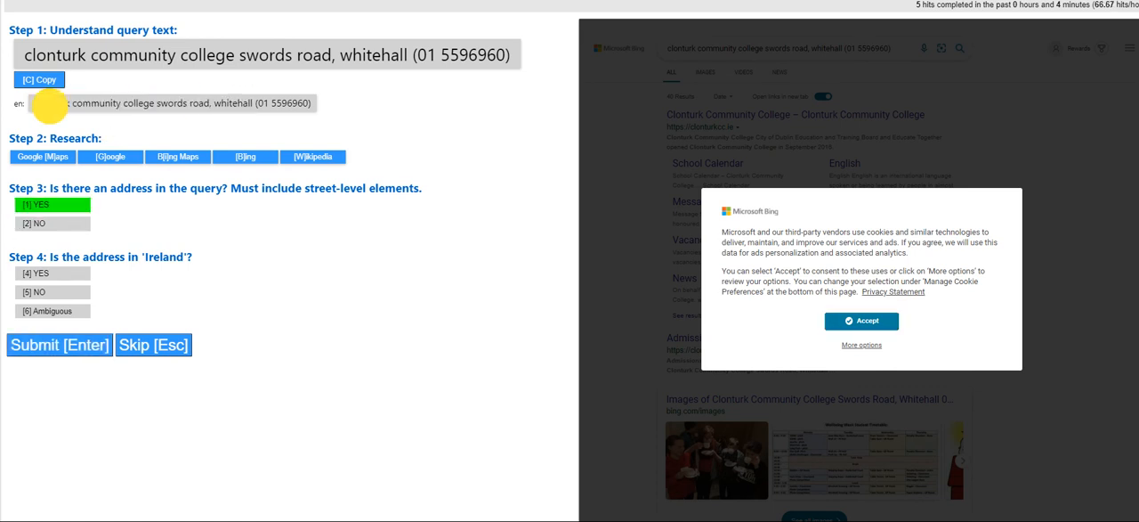
pyautogui.moveTo(35, 103); pyautogui.dragTo(205, 108)
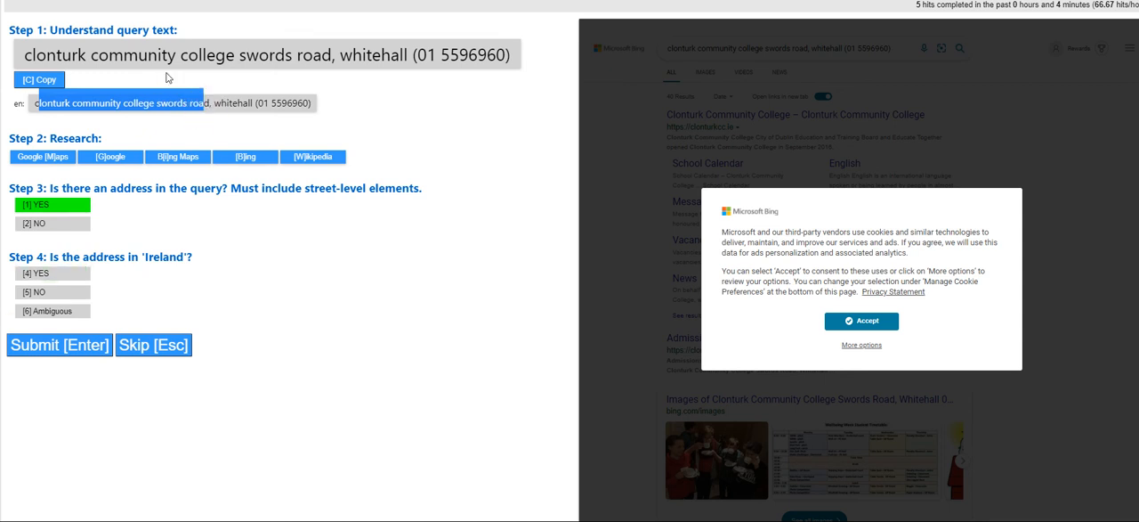
pyautogui.click(868, 326)
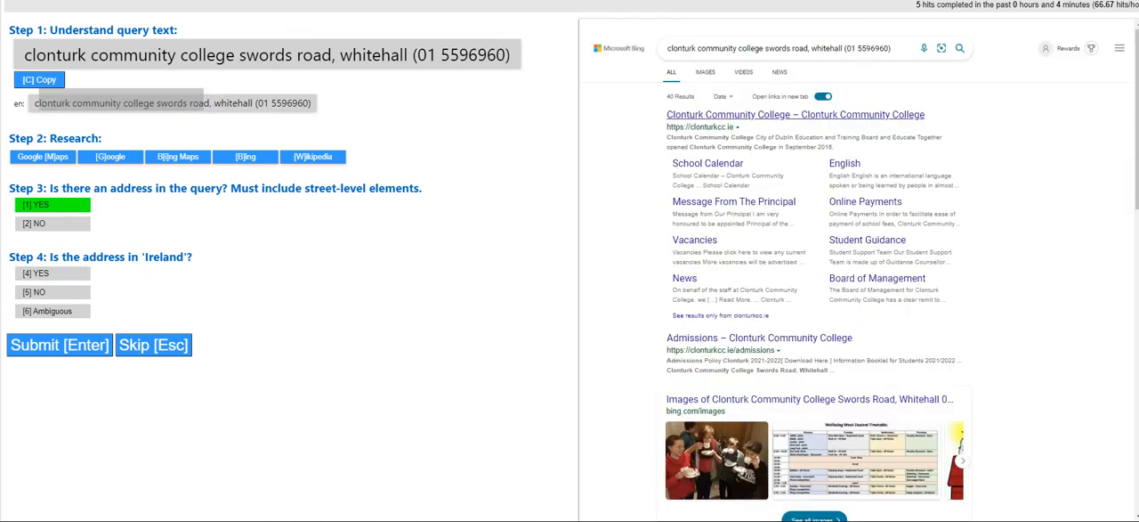
# Research Clonturk Community College in the search results and check the location details in its website's footer
pyautogui.click(705, 72)
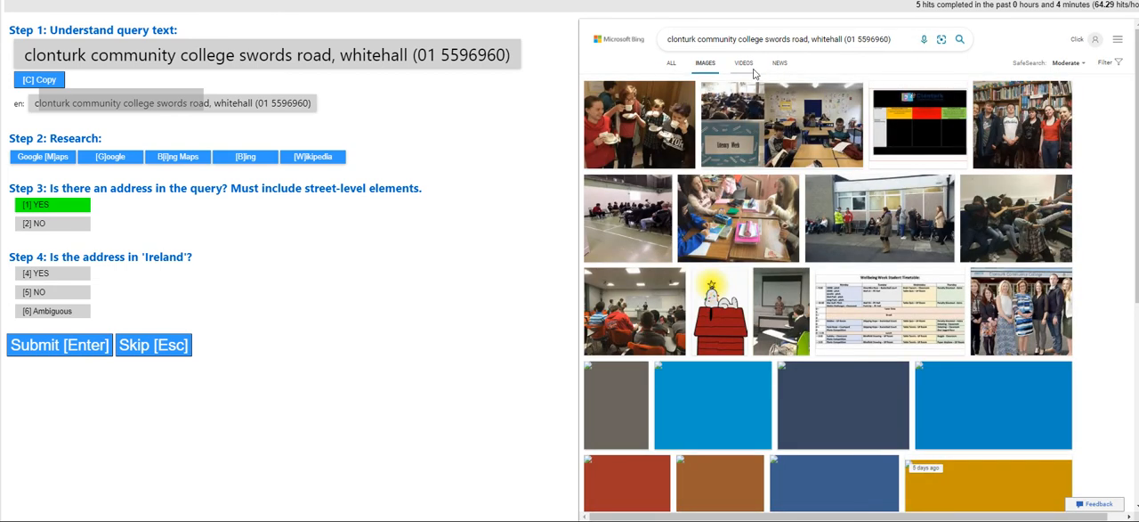
pyautogui.click(743, 71)
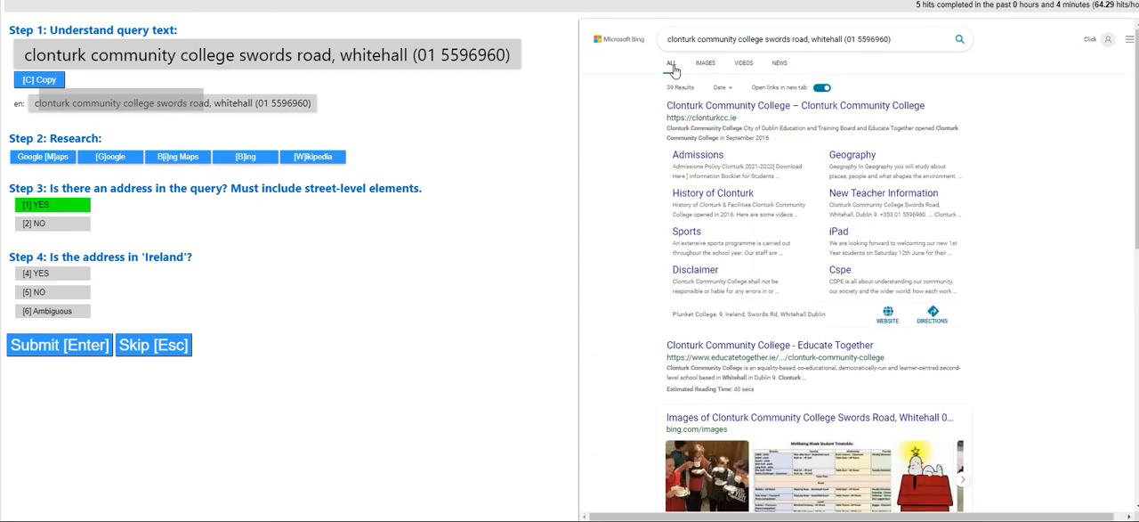
pyautogui.click(717, 107)
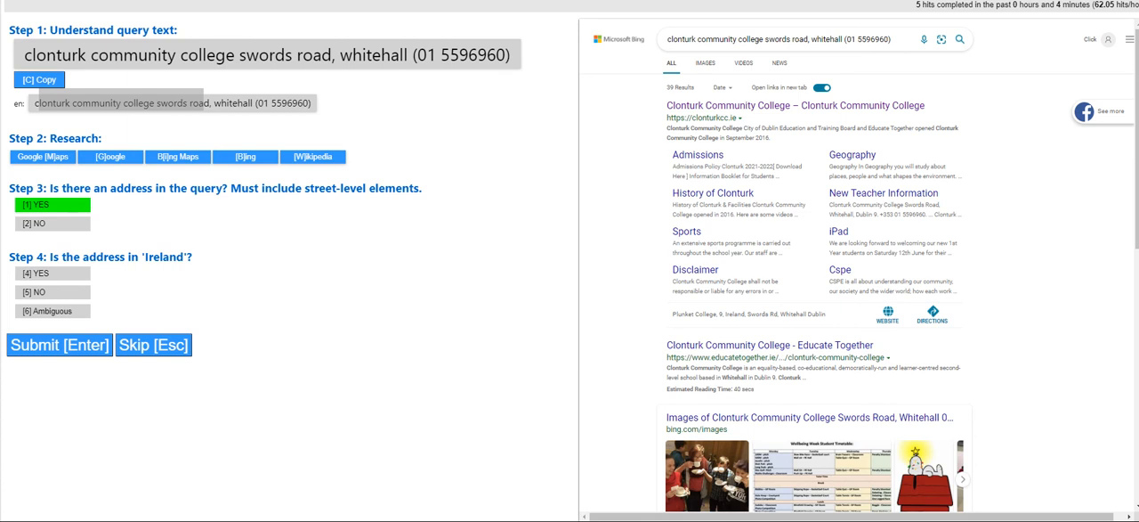
pyautogui.hotkey('ctrl', 'Tab')
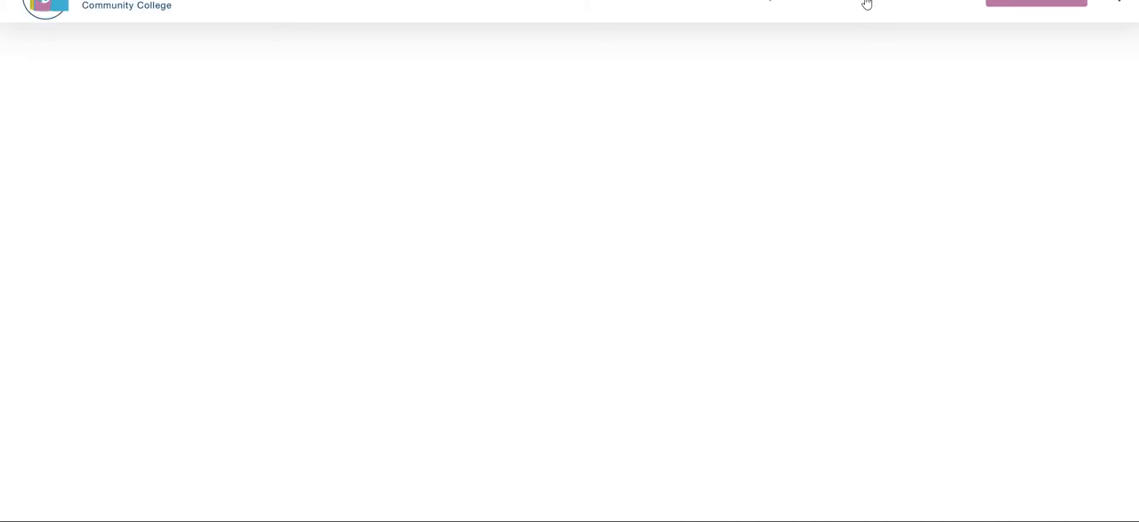
pyautogui.moveTo(627, 4)
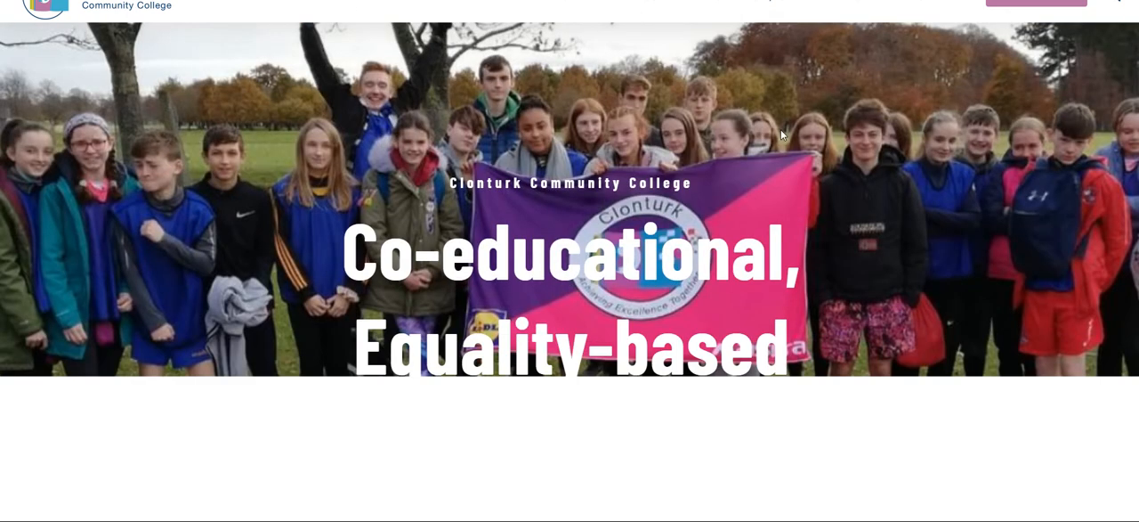
pyautogui.scroll(-15, 741, 237)
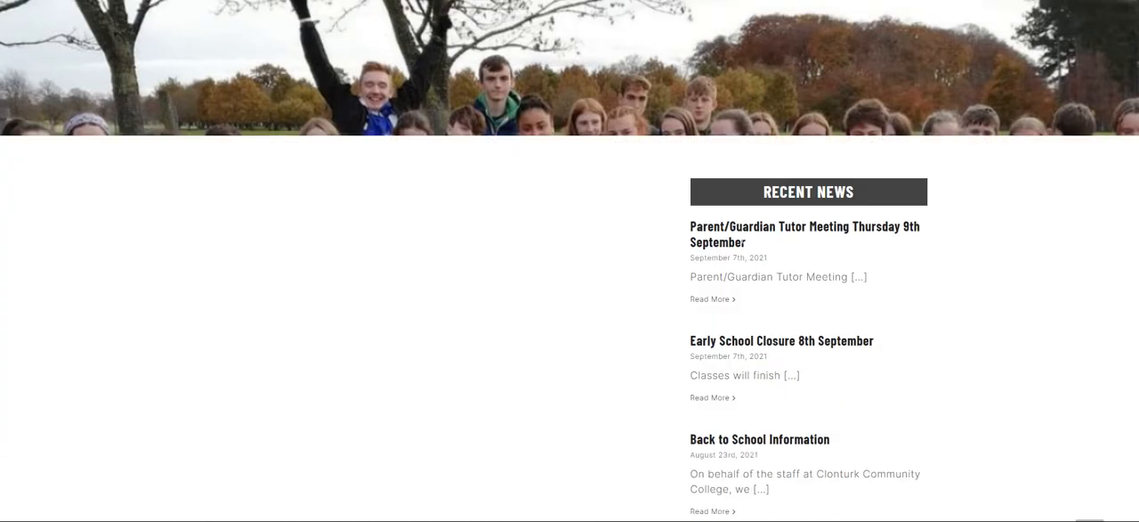
pyautogui.scroll(-3, 747, 382)
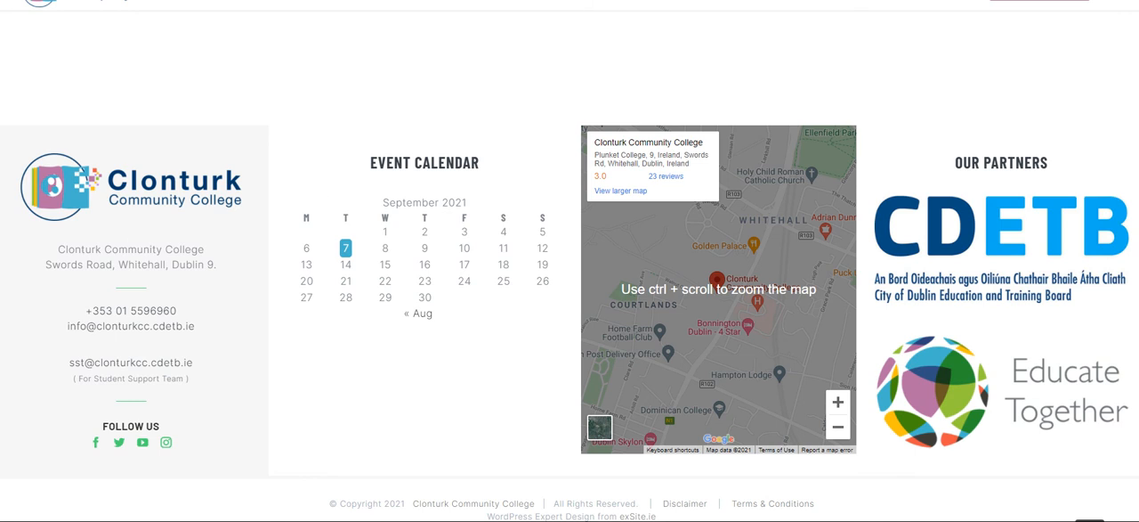
pyautogui.hotkey('ctrl', 'w')
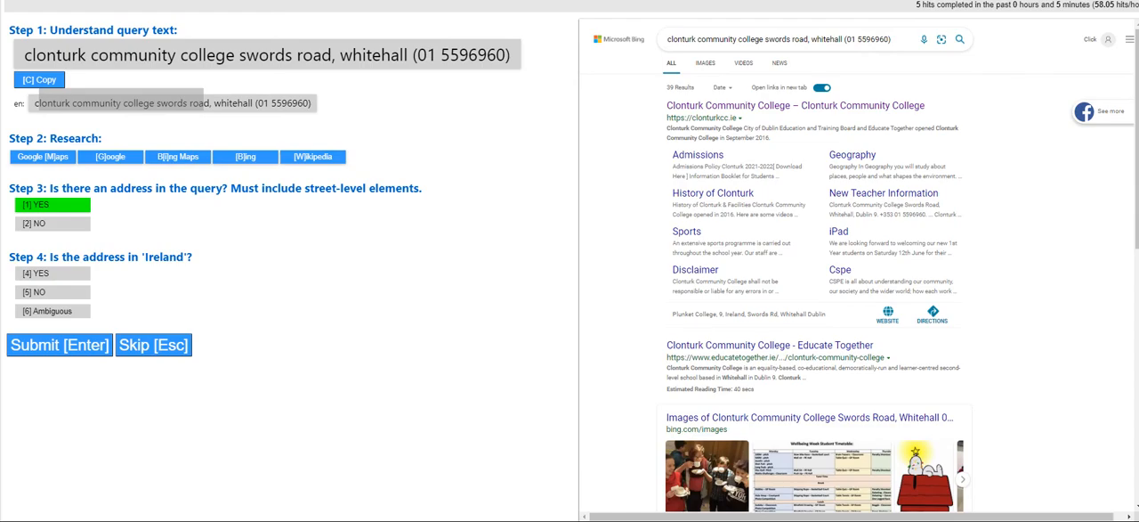
# Answer YES for the Clonturk address being in Ireland, submit the judgment and dismiss the feedback
pyautogui.click(39, 272)
pyautogui.click(86, 348)
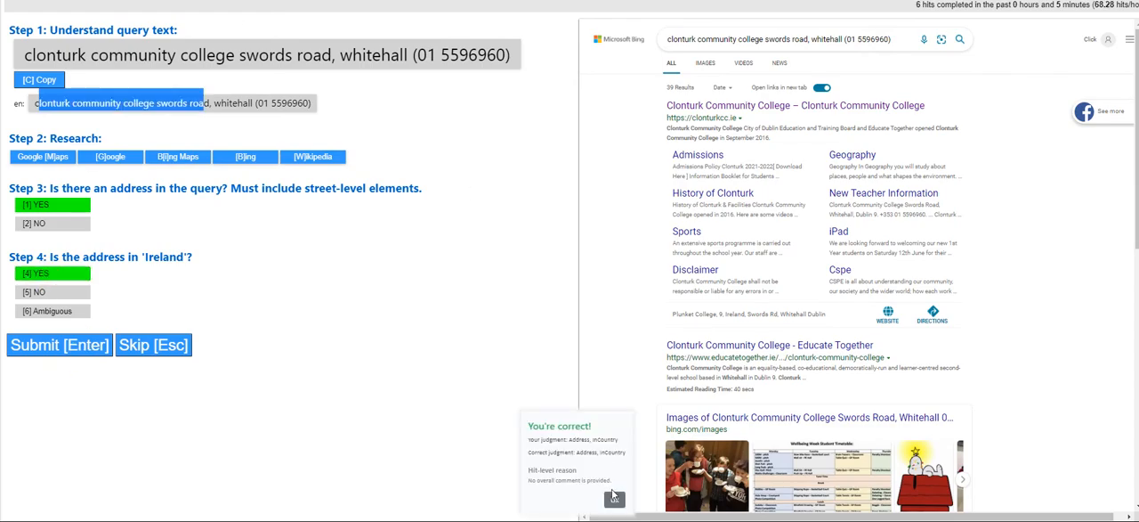
pyautogui.click(615, 503)
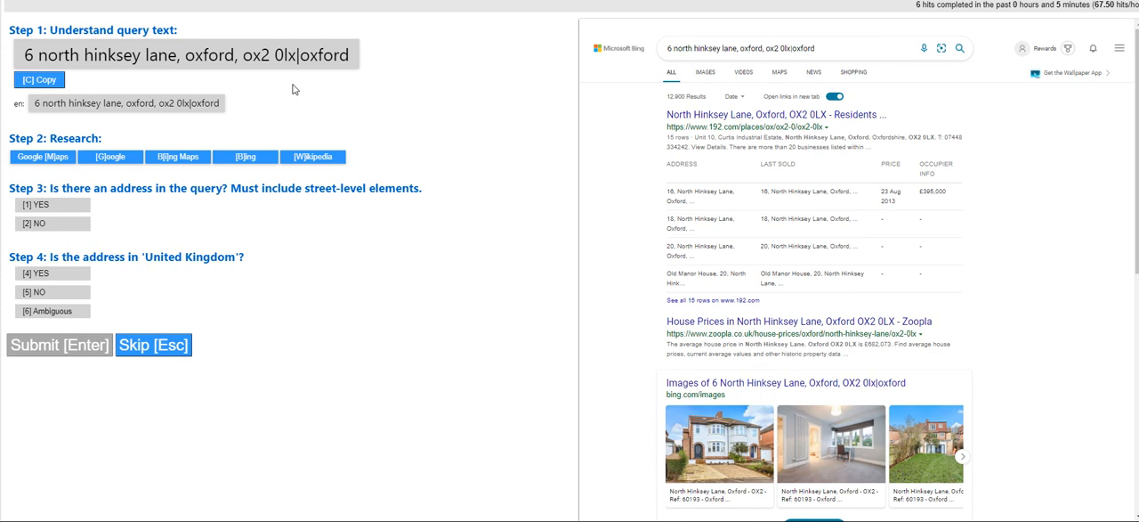
# Judge the Oxford street query as containing an address located in the United Kingdom, submit it and dismiss the feedback
pyautogui.click(56, 206)
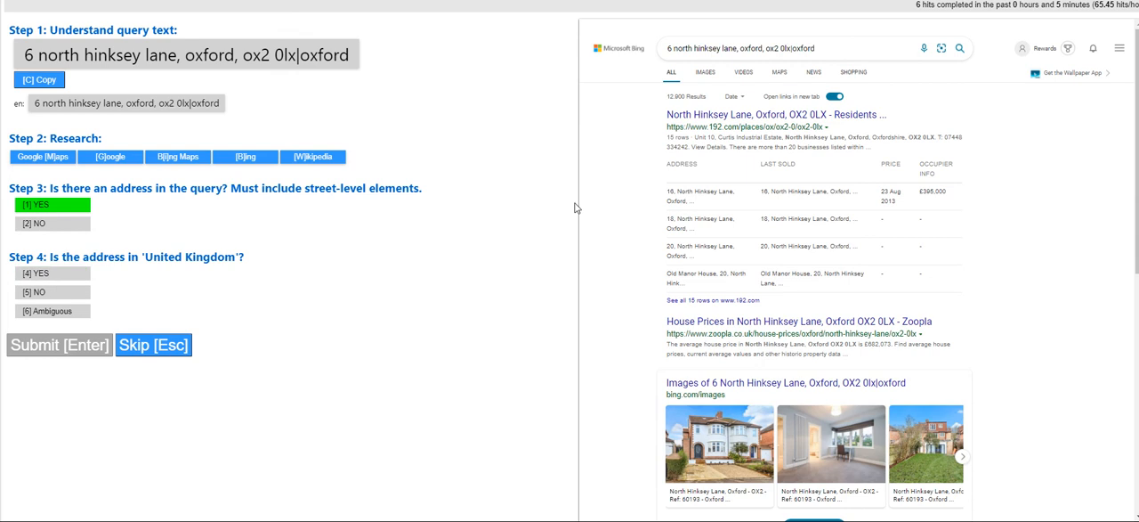
pyautogui.click(80, 273)
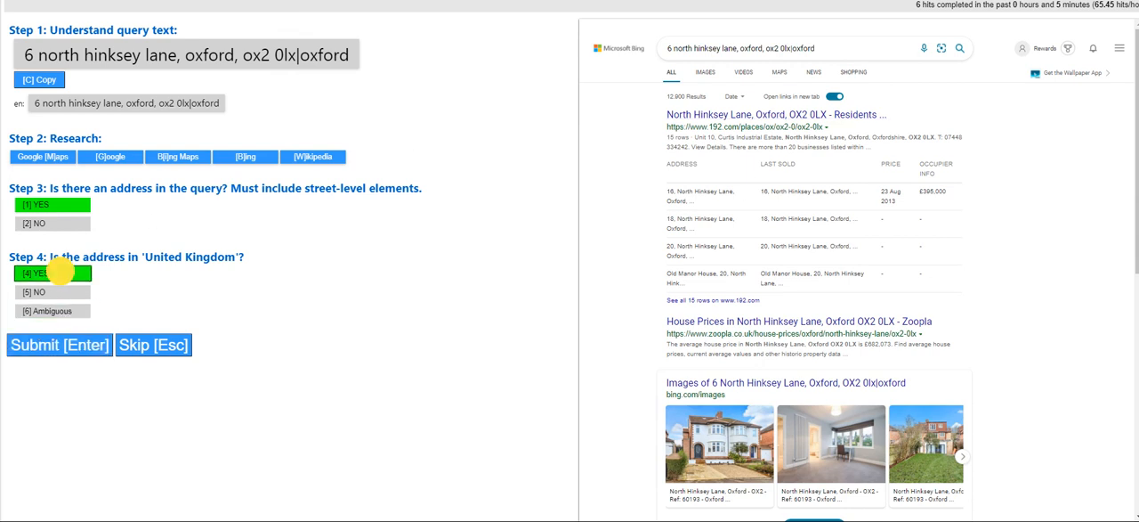
pyautogui.click(70, 347)
pyautogui.click(615, 504)
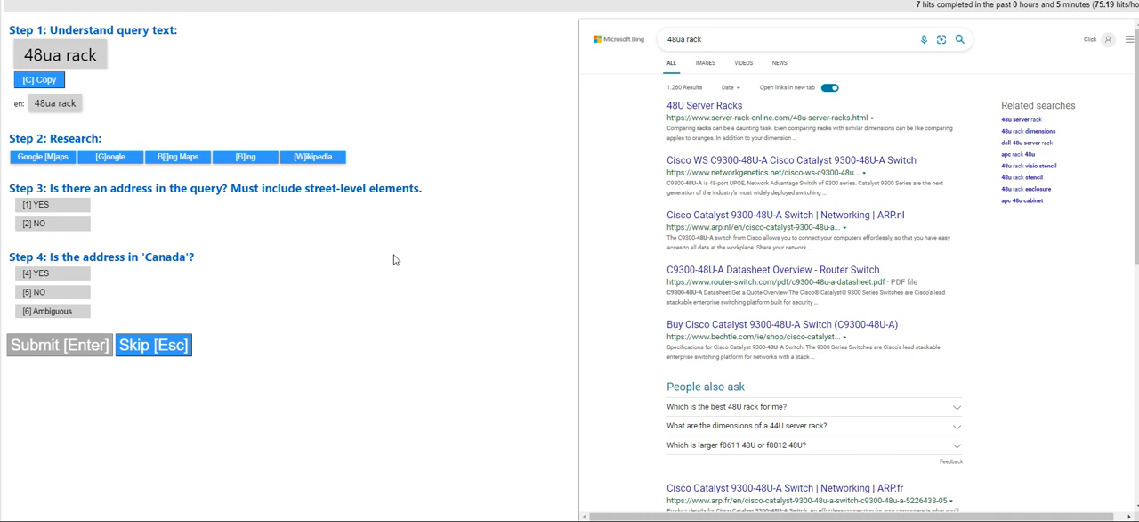
# Judge the query "48ua rack" as NO for containing an address, submit it and dismiss the feedback
pyautogui.click(49, 218)
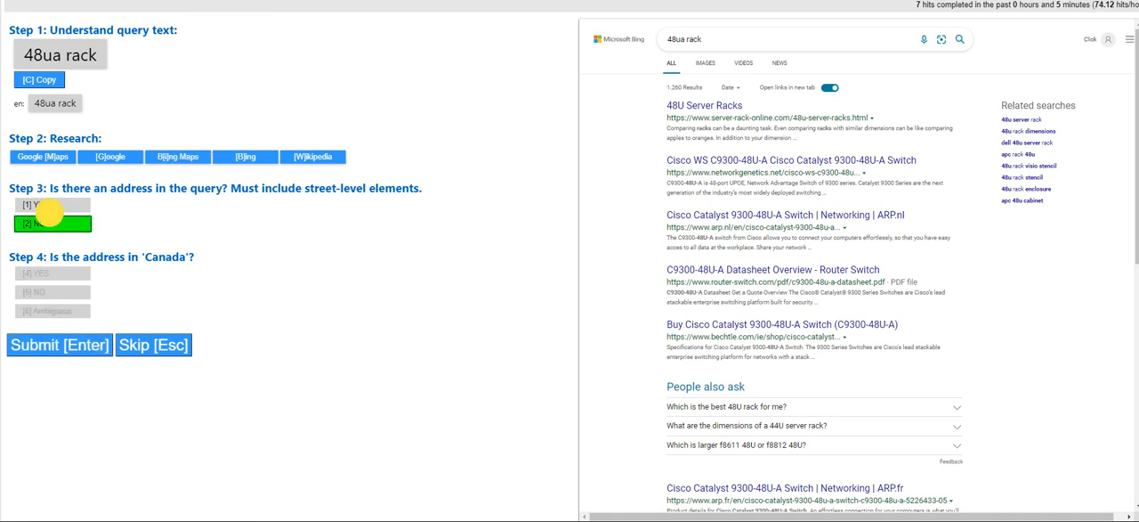
pyautogui.click(71, 347)
pyautogui.click(605, 501)
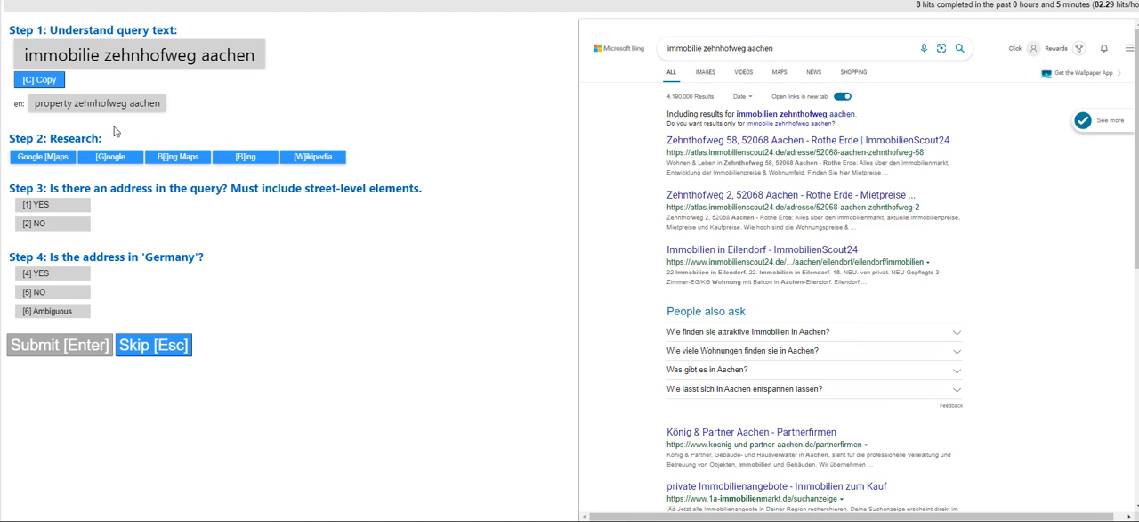
# Submit the Aachen property query as NO for containing an address and acknowledge the feedback
pyautogui.click(51, 222)
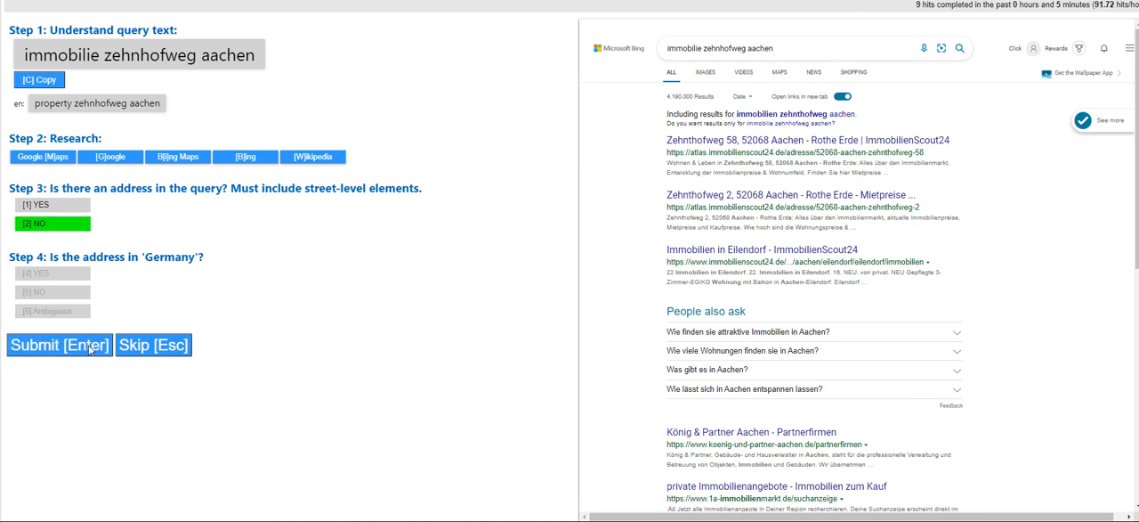
pyautogui.click(90, 347)
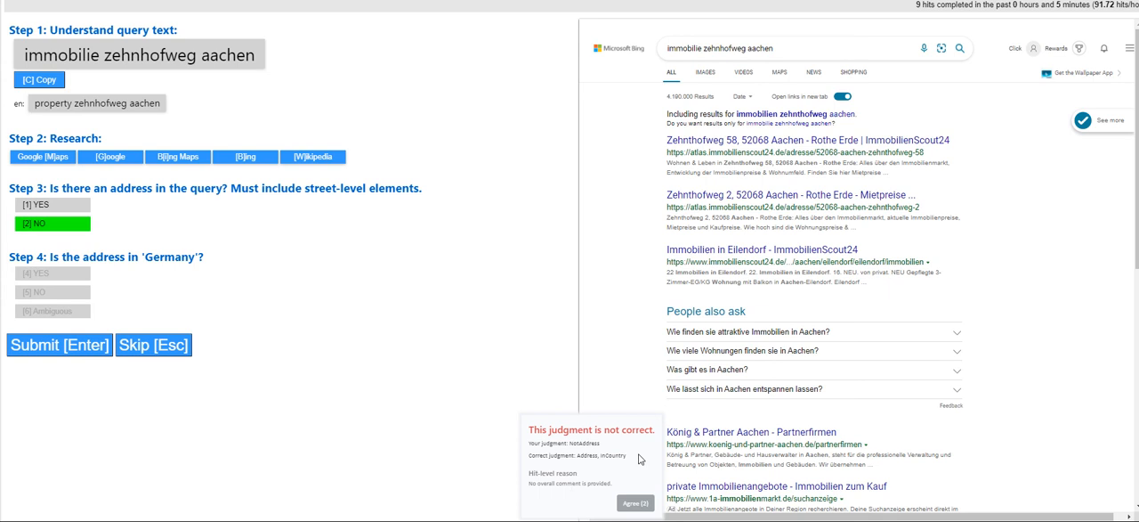
pyautogui.click(640, 504)
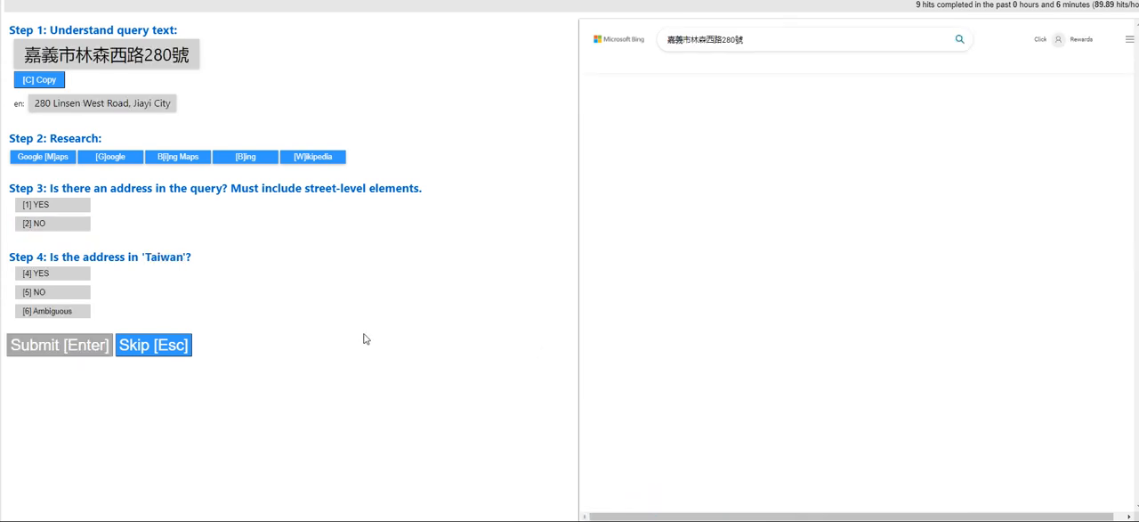
# Judge the Jiayi City road query as containing an address located in Taiwan, submit it and dismiss the feedback
pyautogui.click(46, 204)
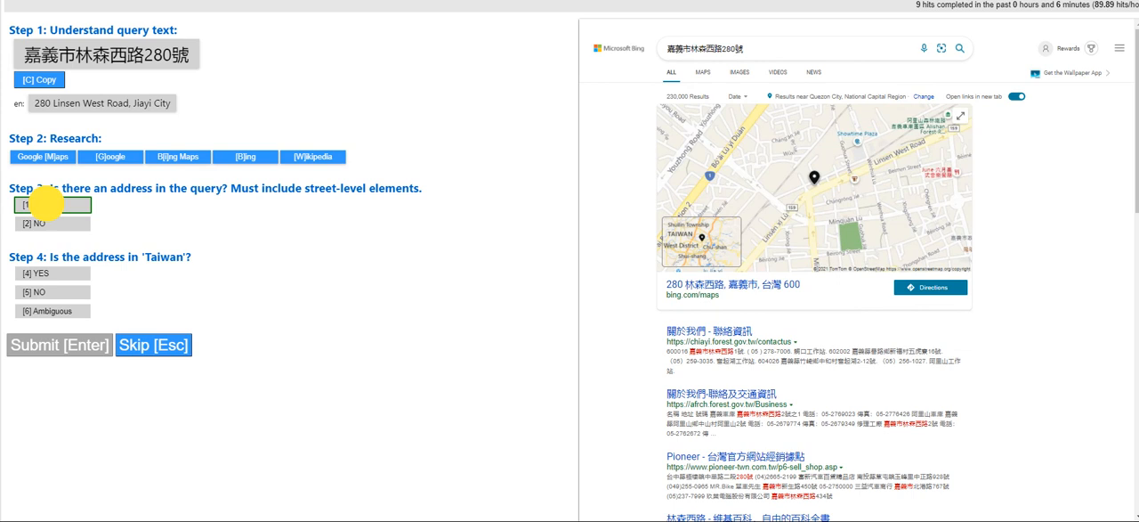
pyautogui.click(46, 273)
pyautogui.click(57, 354)
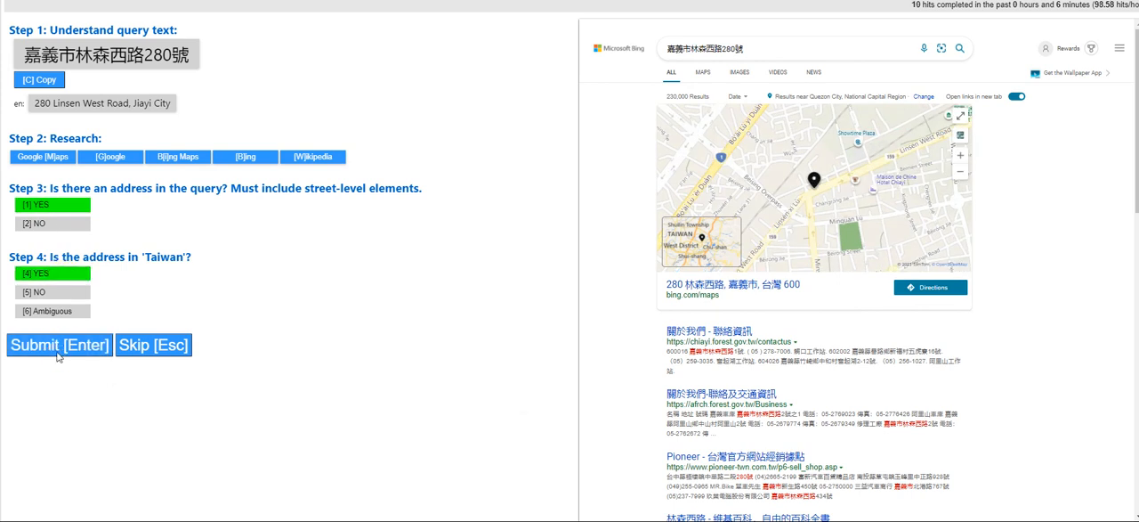
pyautogui.click(614, 503)
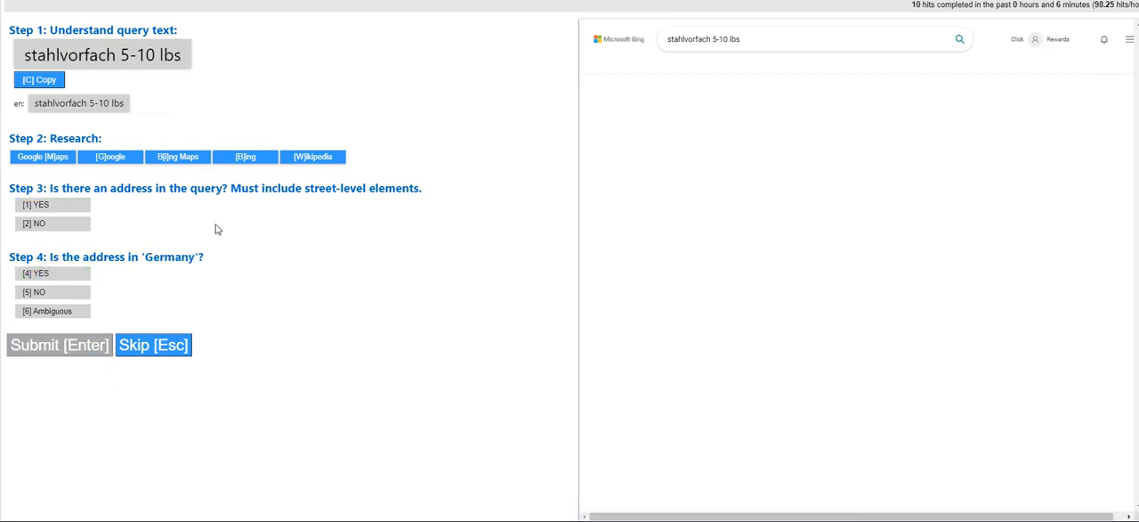
# Judge the query "stahlvorfach 5-10 lbs" as NO for containing an address, submit it and dismiss the feedback
pyautogui.click(105, 102)
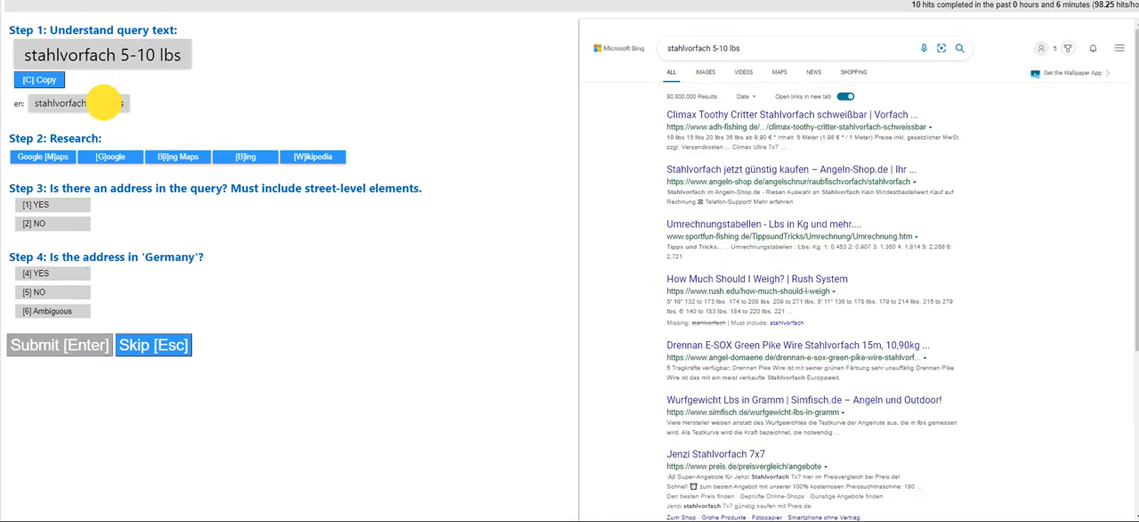
pyautogui.click(50, 223)
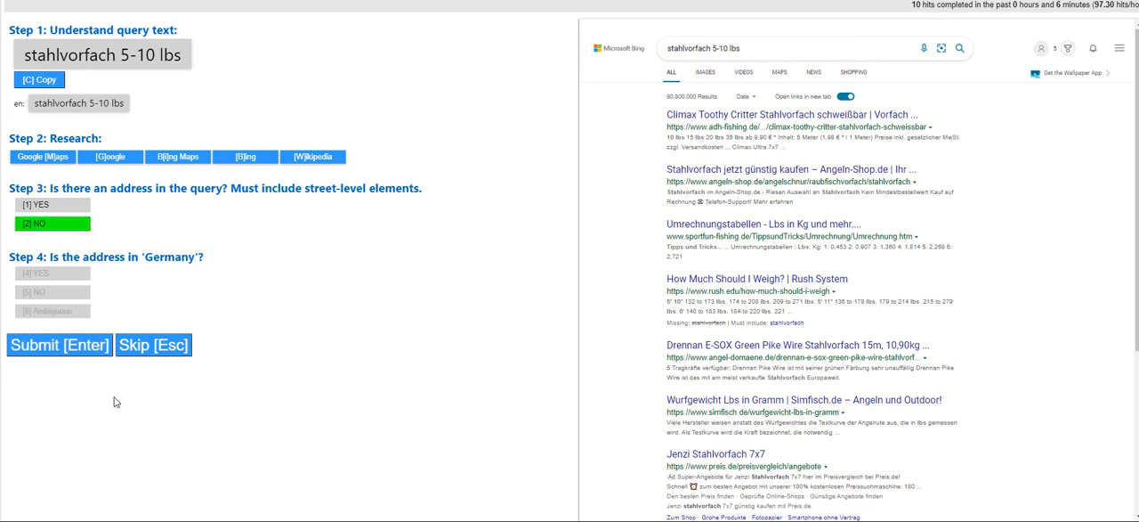
pyautogui.click(69, 354)
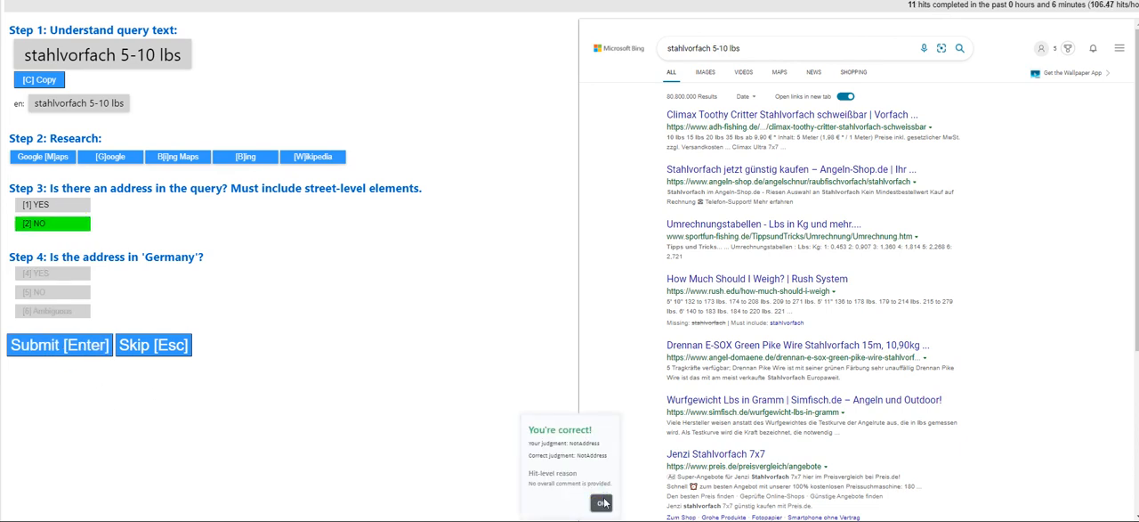
pyautogui.click(600, 504)
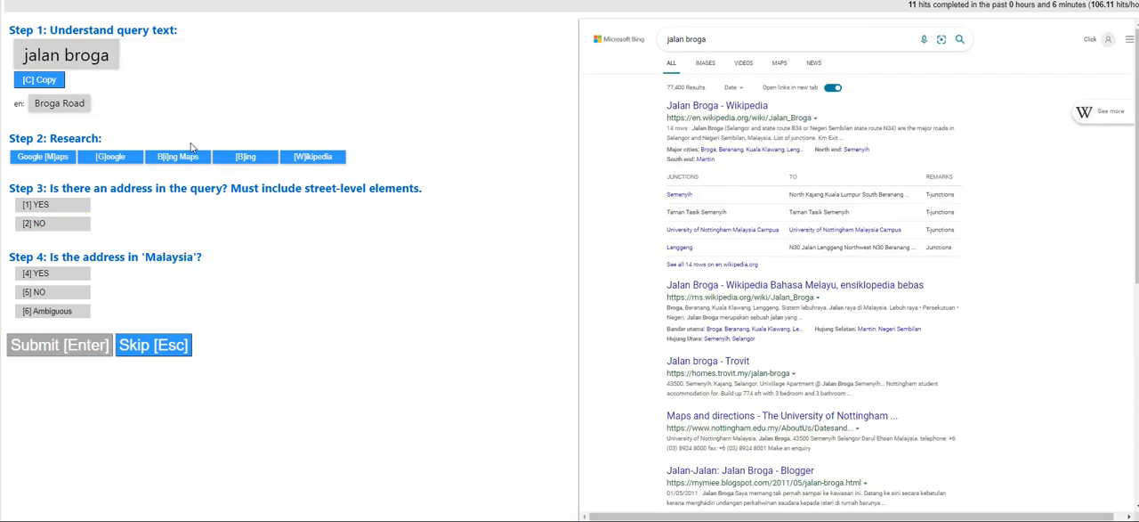
# Judge the query "jalan broga" as containing an address located in Malaysia, check the road's Wikipedia article and submit the judgment
pyautogui.click(55, 205)
pyautogui.click(42, 276)
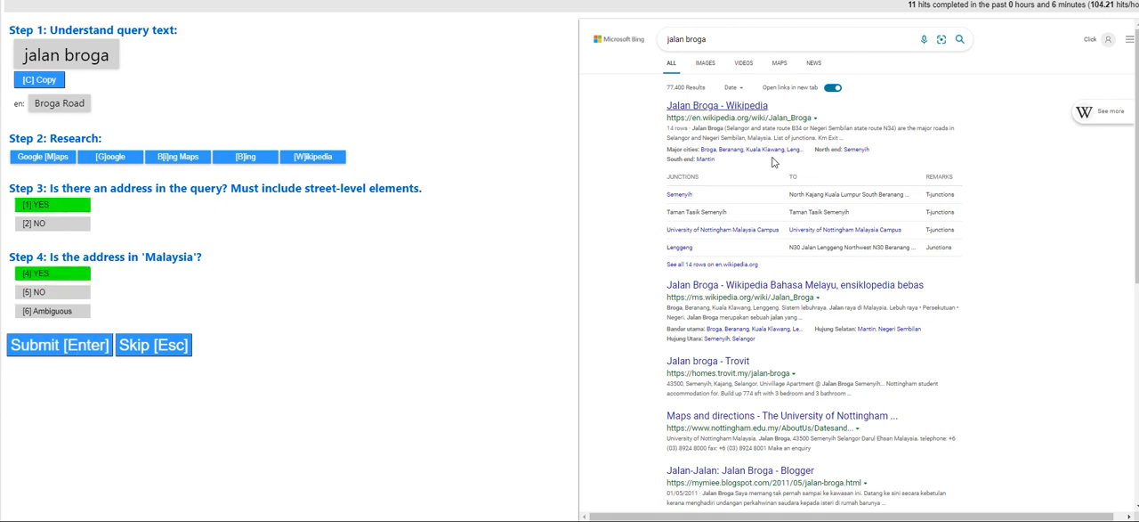
pyautogui.click(732, 110)
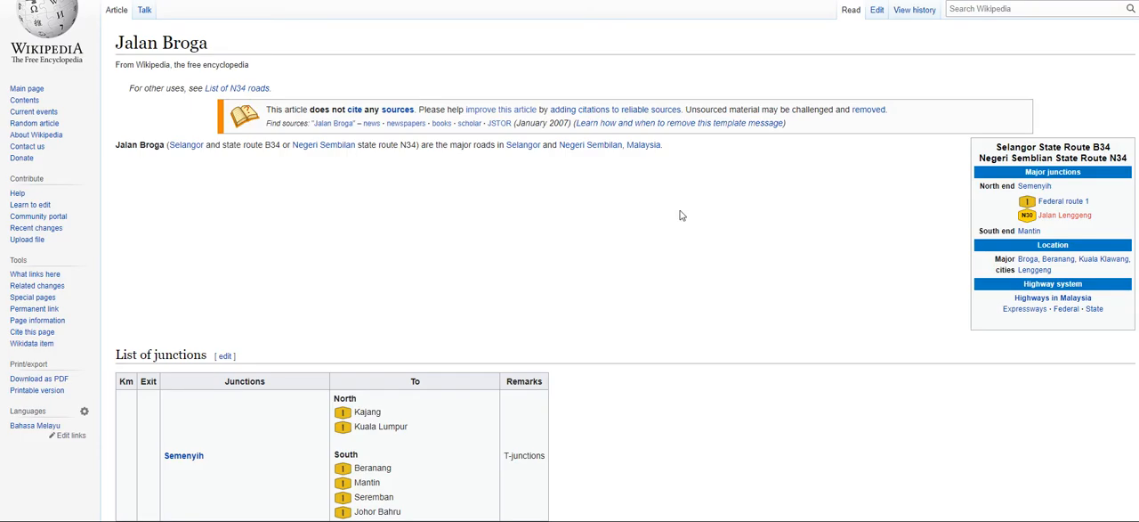
pyautogui.scroll(-4, 681, 215)
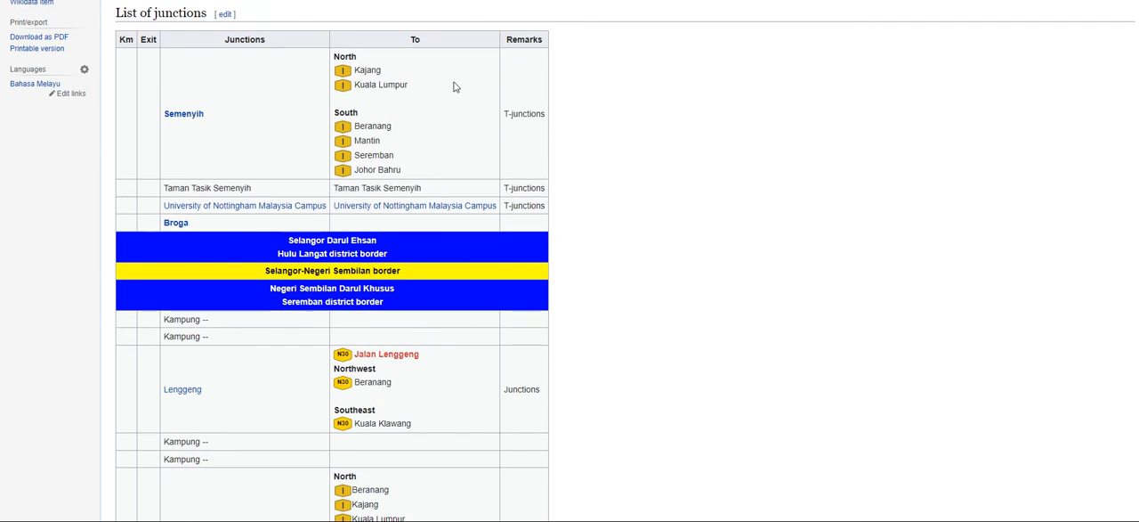
pyautogui.moveTo(356, 85); pyautogui.dragTo(428, 87)
pyautogui.hotkey('ctrl', 'w')
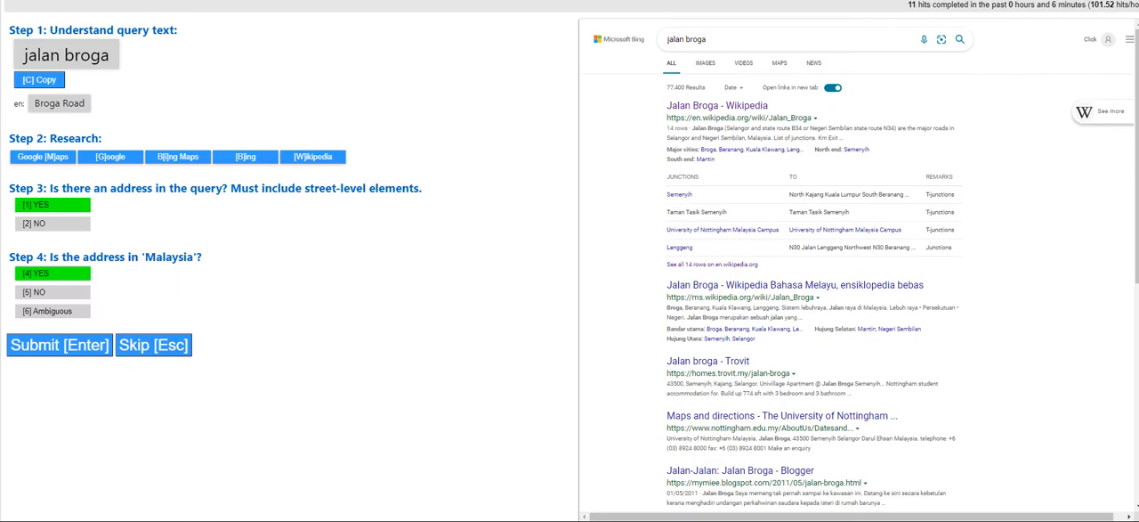
pyautogui.click(75, 348)
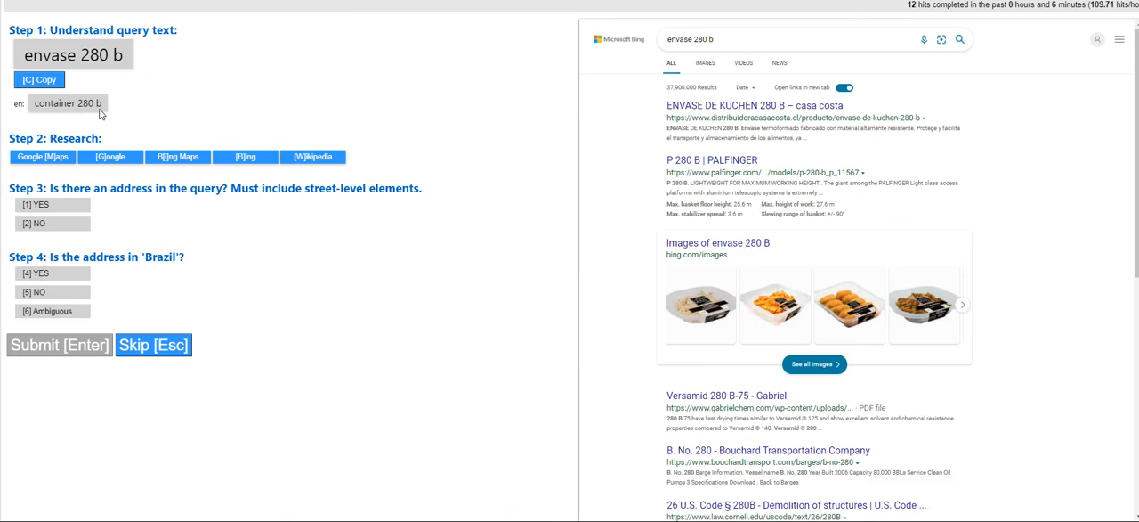
# Judge the query "envase 280 b" as NO for containing an address, submit it and dismiss the feedback
pyautogui.click(59, 228)
pyautogui.click(67, 344)
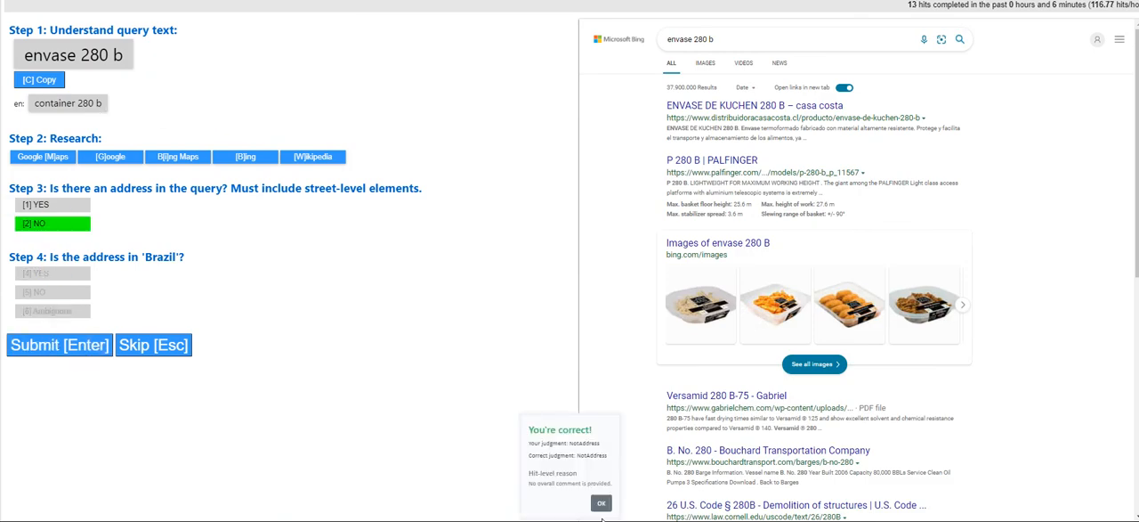
pyautogui.click(601, 503)
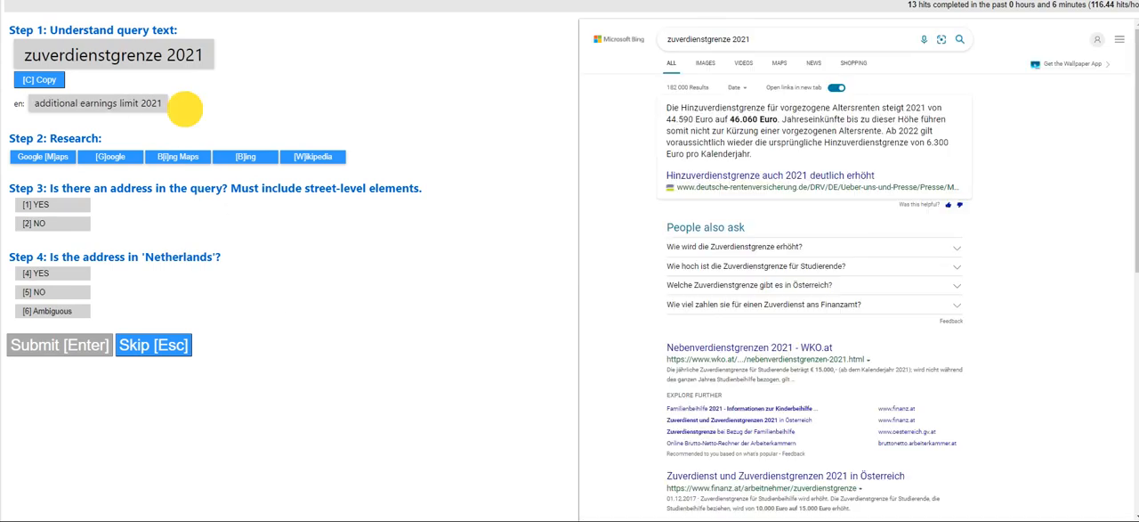
# Judge the query "zuverdienstgrenze 2021" as NO for containing an address, submit it and dismiss the feedback
pyautogui.click(52, 223)
pyautogui.click(81, 353)
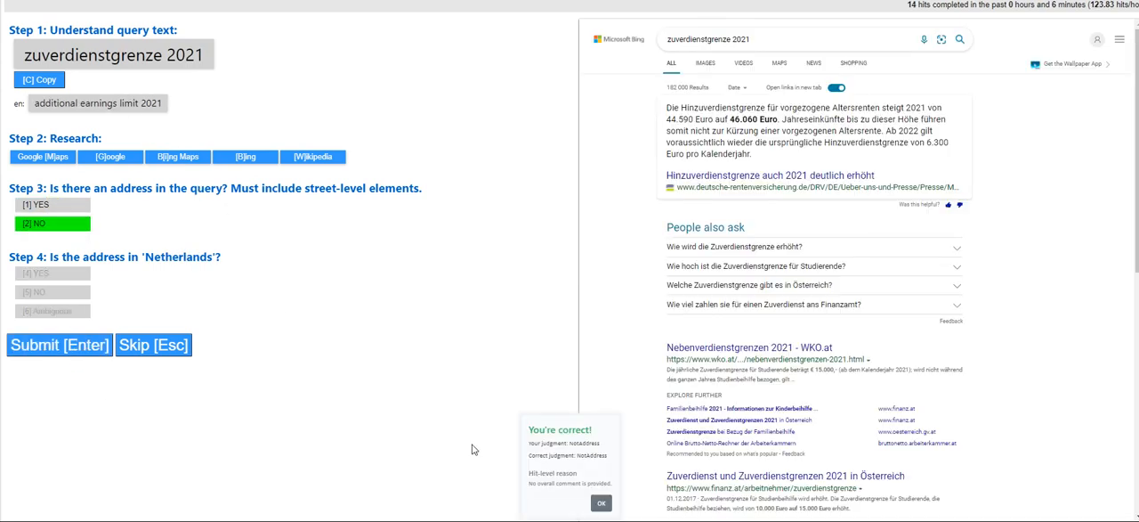
pyautogui.click(601, 503)
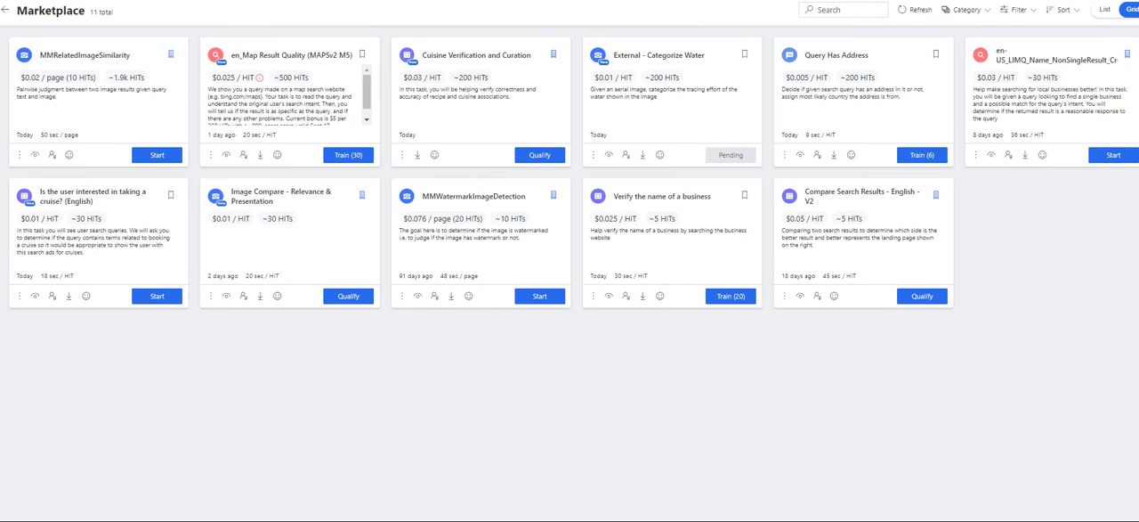
# Open the Query Has Address training details in the marketplace, and submit the query "controlaor epson stilus scan cx 3900" as NO for containing an address
pyautogui.click(921, 155)
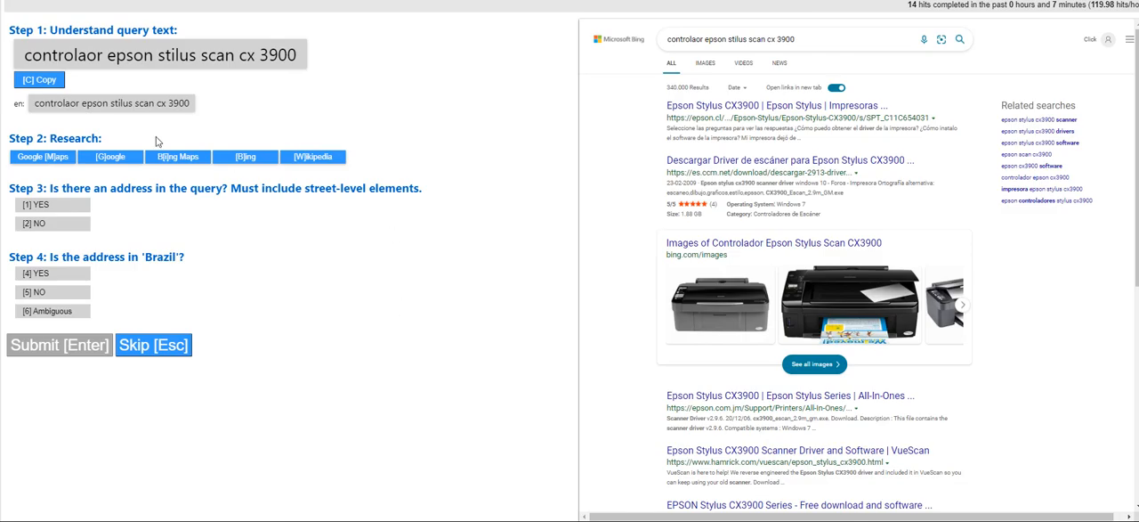
pyautogui.click(53, 222)
pyautogui.click(67, 352)
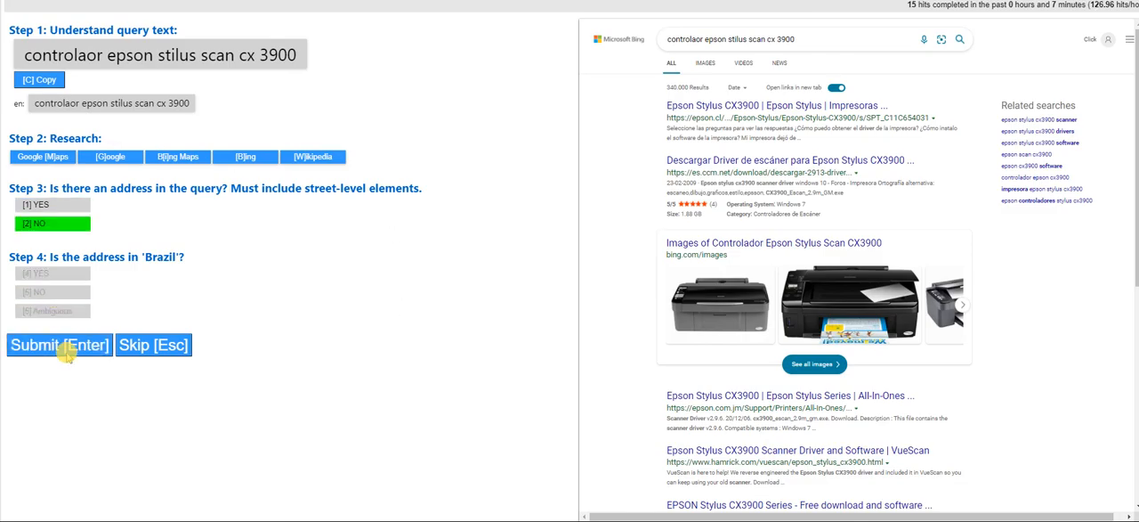
pyautogui.click(601, 505)
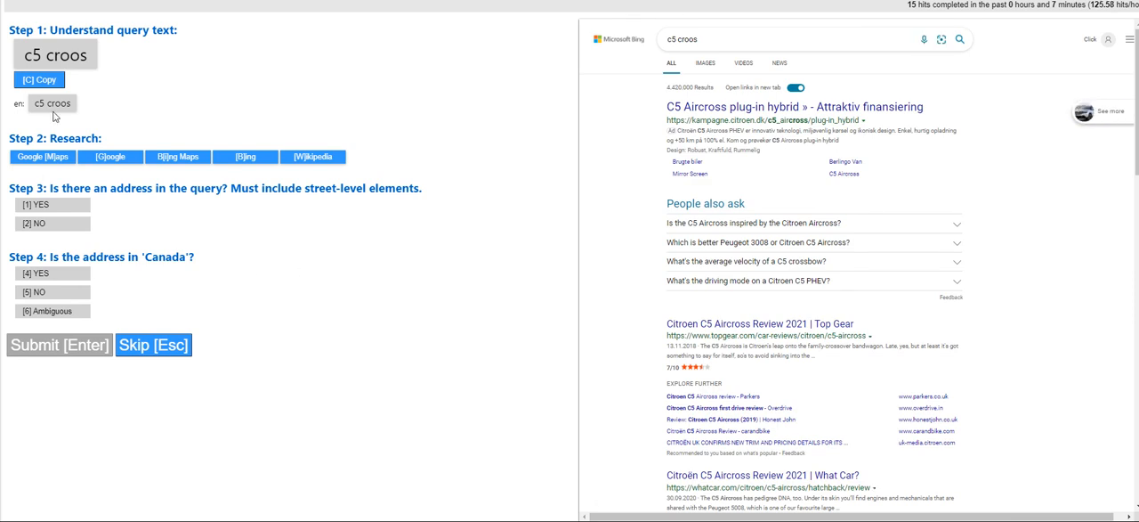
# Judge the query "c5 croos" as NO for containing an address, submit it and dismiss the feedback
pyautogui.click(49, 224)
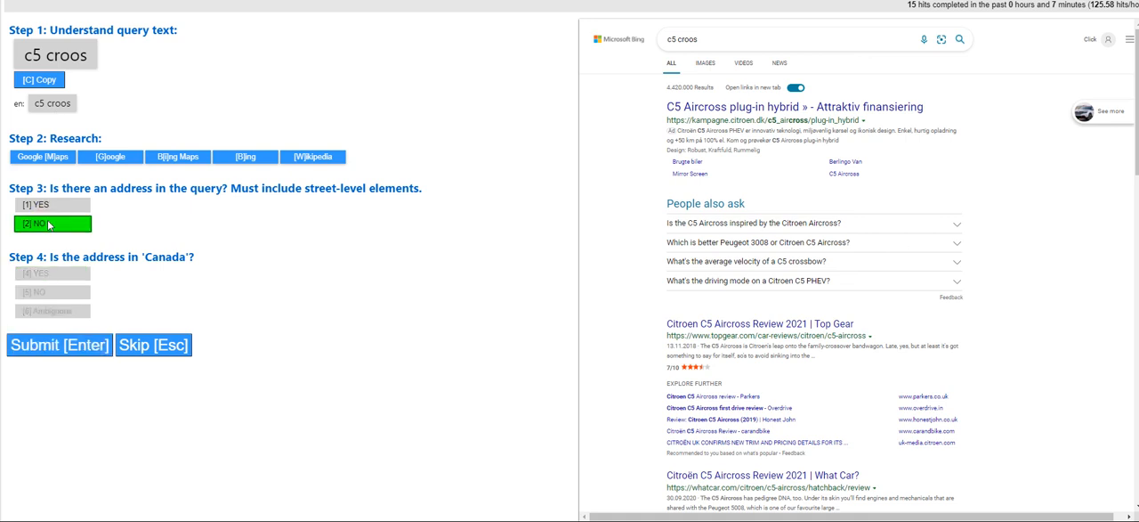
pyautogui.click(59, 345)
pyautogui.click(600, 500)
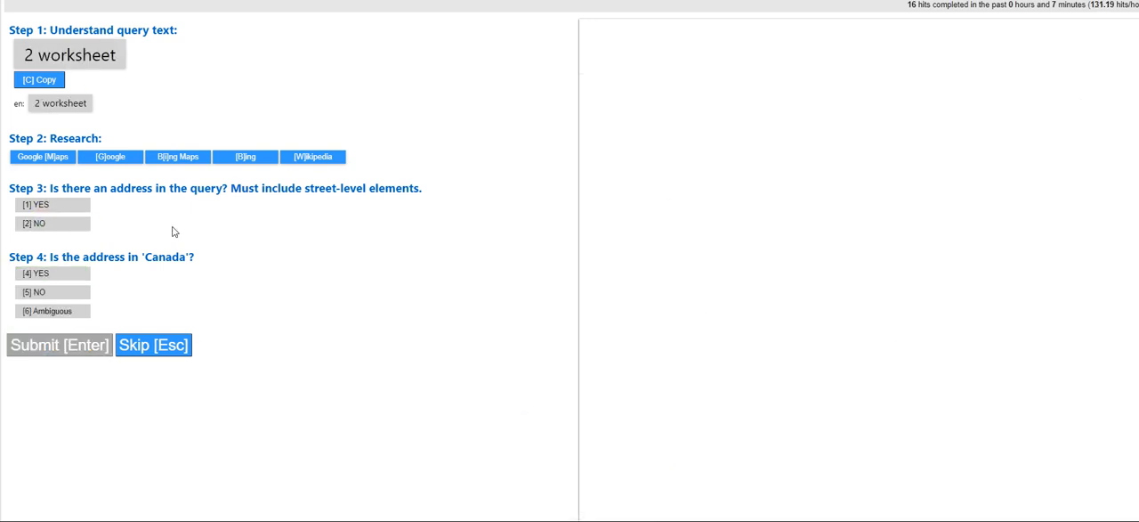
# Judge the query "2 worksheet" as NO for containing an address, submit it and dismiss the feedback
pyautogui.click(61, 233)
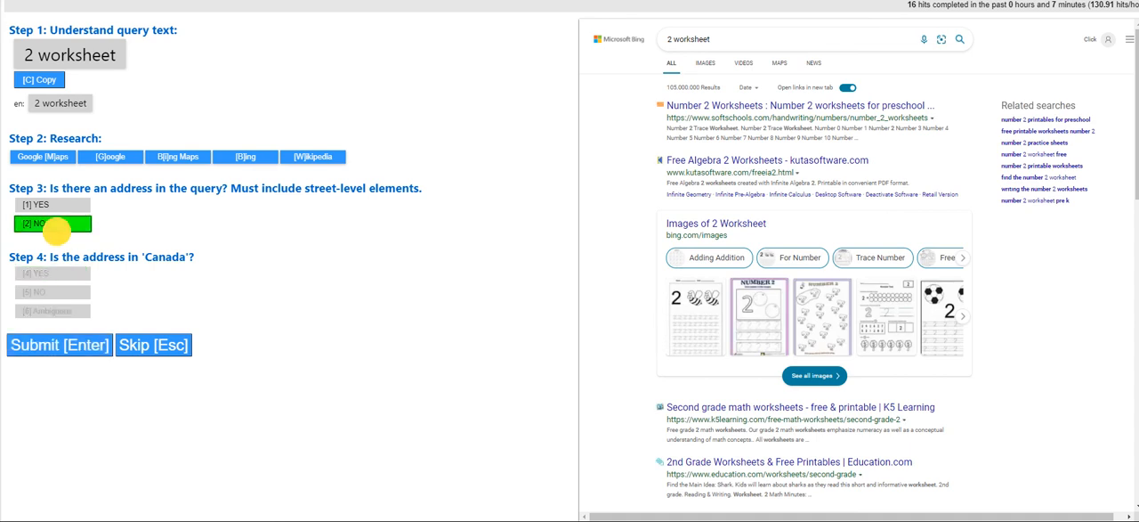
pyautogui.click(55, 345)
pyautogui.click(597, 503)
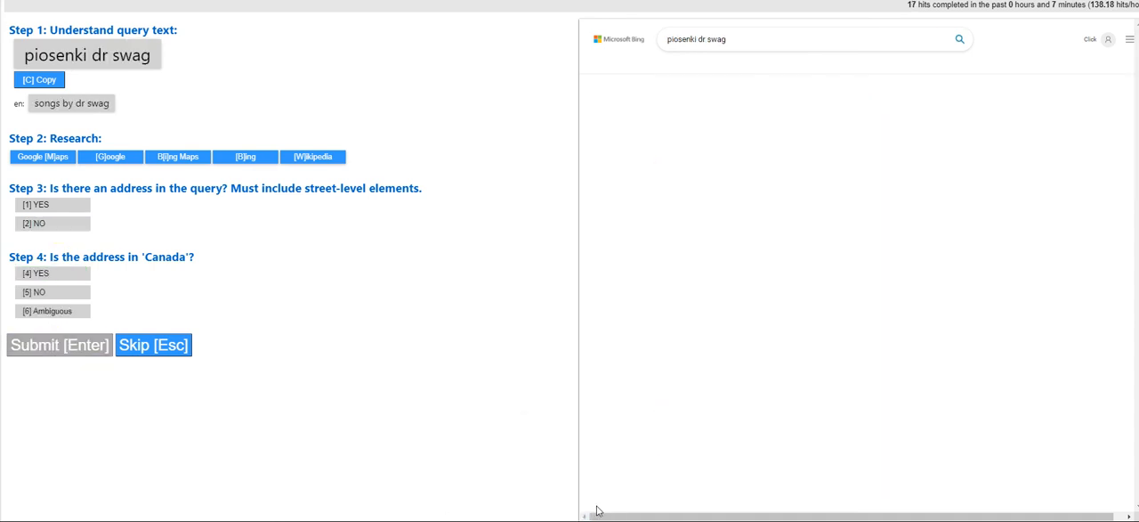
# Judge the query "piosenki dr swag" as NO for containing an address, submit it and dismiss the feedback
pyautogui.click(30, 223)
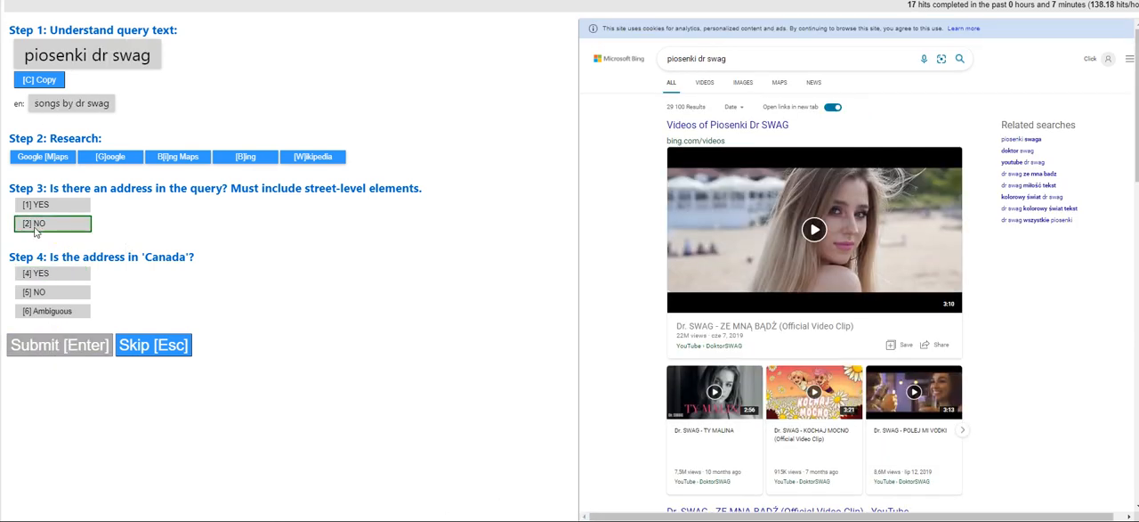
pyautogui.click(71, 351)
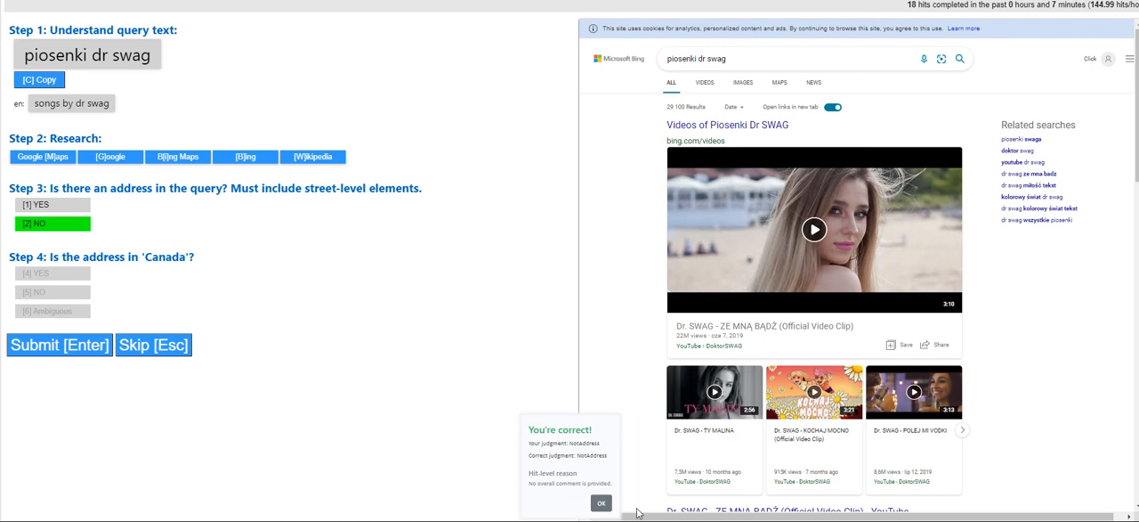
pyautogui.click(602, 504)
# Read the query "o que diz em joao 15, 12-17" with its translation, submit it as NO for containing an address and dismiss the feedback
pyautogui.moveTo(71, 55); pyautogui.dragTo(259, 73)
pyautogui.click(260, 73)
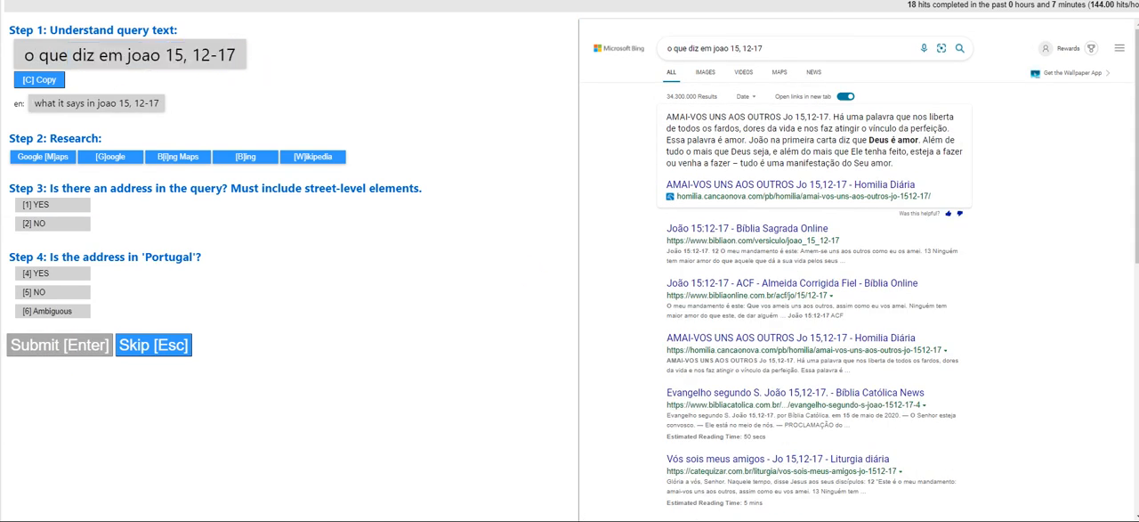
pyautogui.click(14, 102)
pyautogui.moveTo(14, 102); pyautogui.dragTo(99, 108)
pyautogui.click(373, 113)
pyautogui.click(52, 223)
pyautogui.click(52, 345)
pyautogui.click(602, 504)
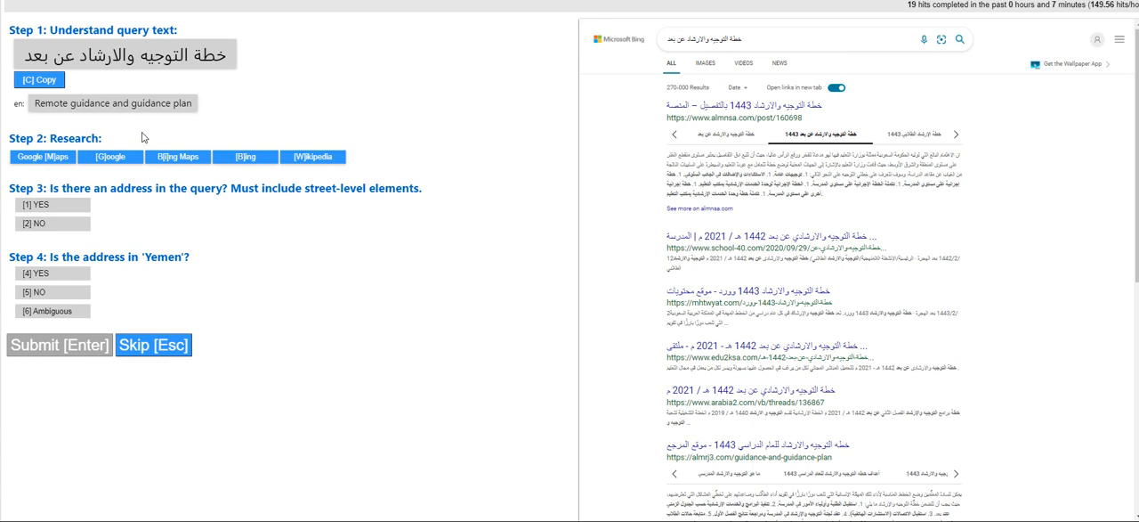
# Judge the Arabic remote guidance plan query as NO for containing an address, submit it and dismiss the feedback
pyautogui.click(54, 224)
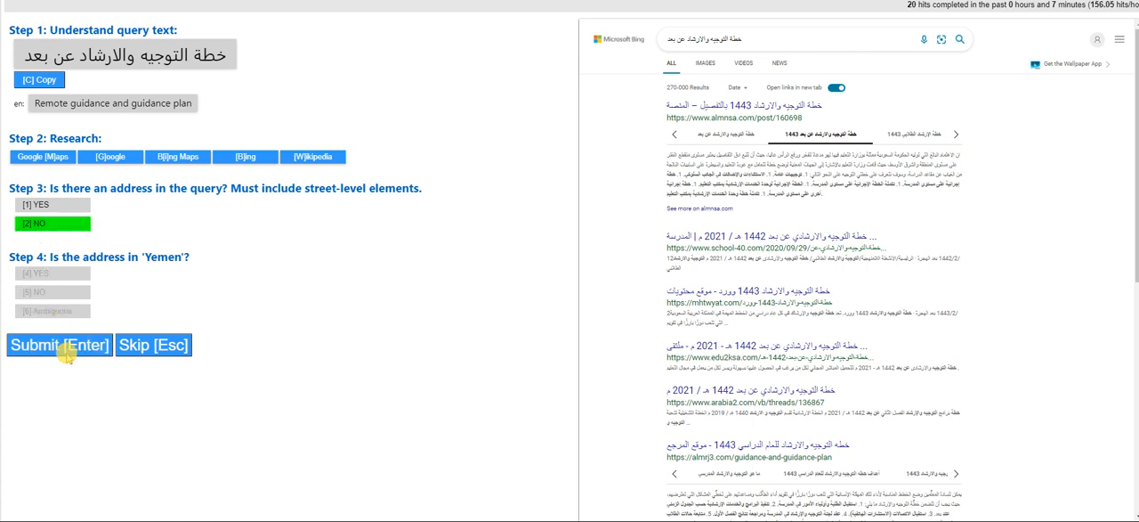
pyautogui.click(62, 352)
pyautogui.click(599, 500)
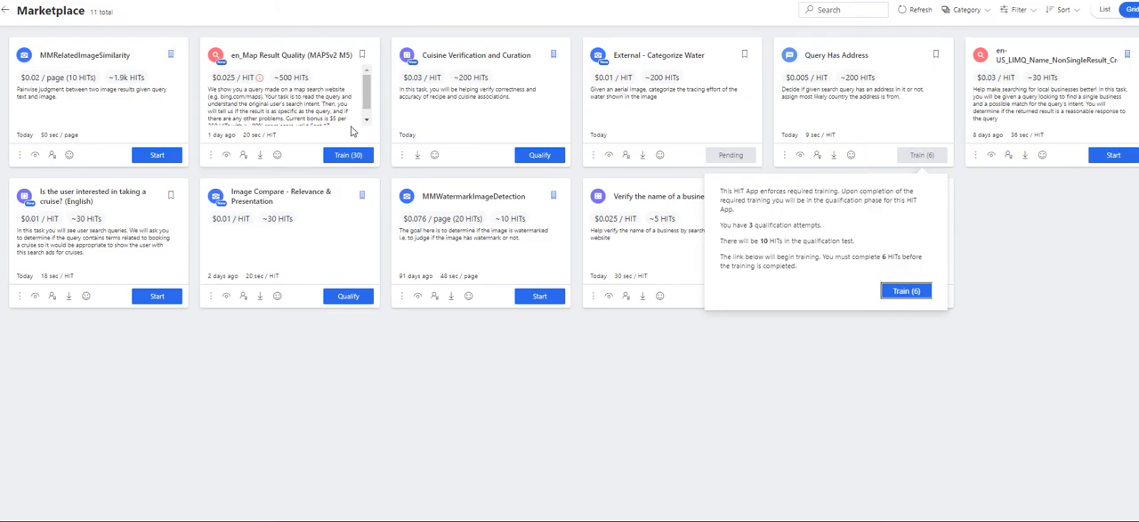
# Reload the marketplace and start the qualification test of the Query Has Address app
pyautogui.rightClick(477, 396)
pyautogui.click(521, 122)
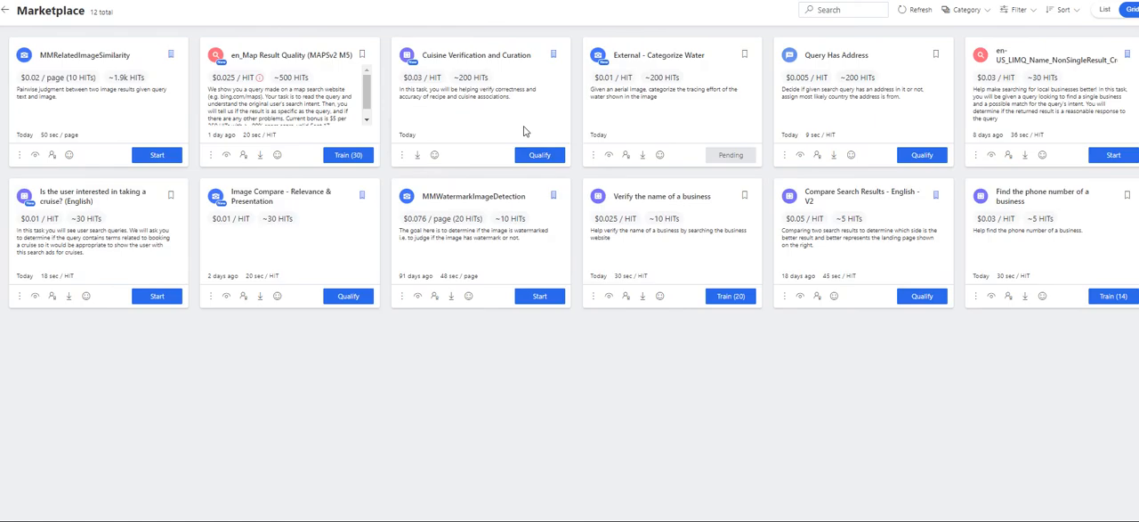
pyautogui.click(538, 155)
pyautogui.click(698, 369)
pyautogui.click(917, 156)
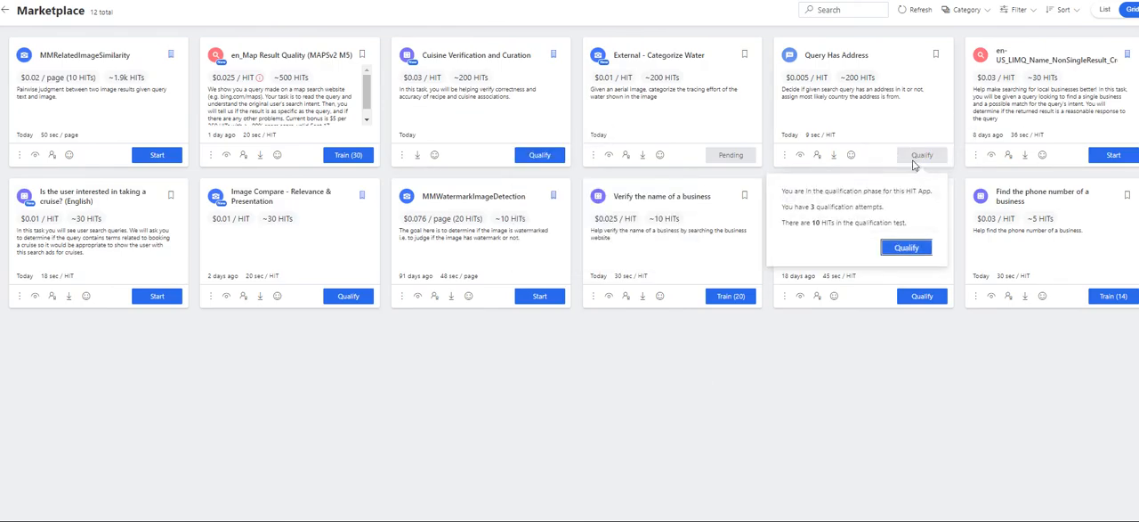
pyautogui.click(912, 250)
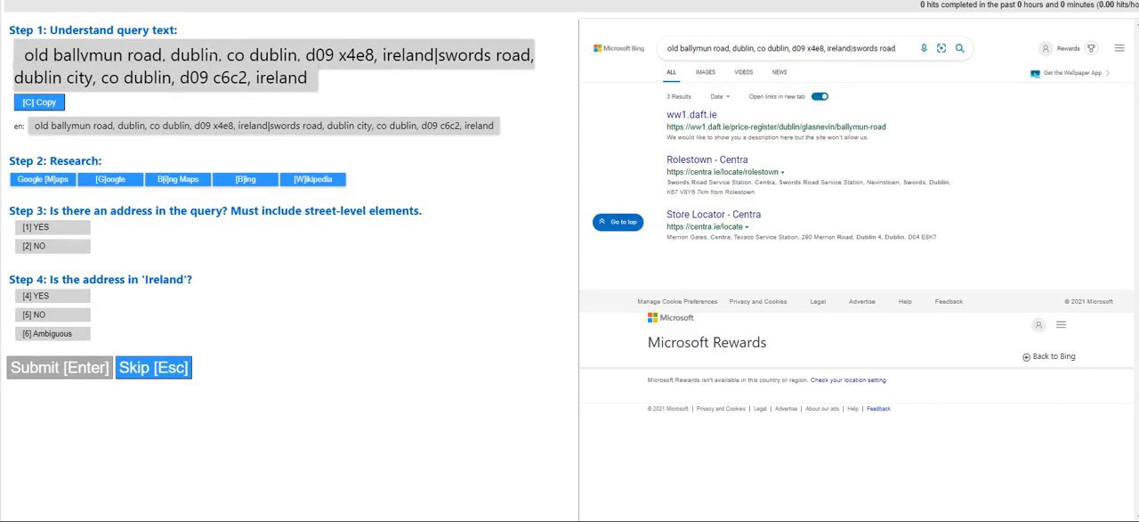
# Judge the Dublin roads query as containing an address located in Ireland, submit it and move on to the next query
pyautogui.click(153, 146)
pyautogui.click(54, 229)
pyautogui.click(62, 296)
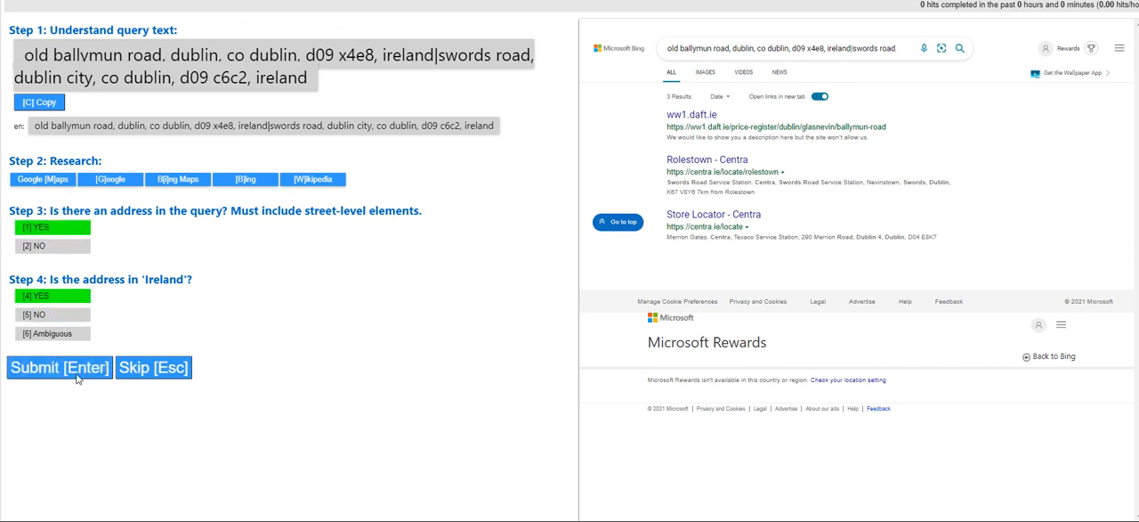
pyautogui.click(47, 372)
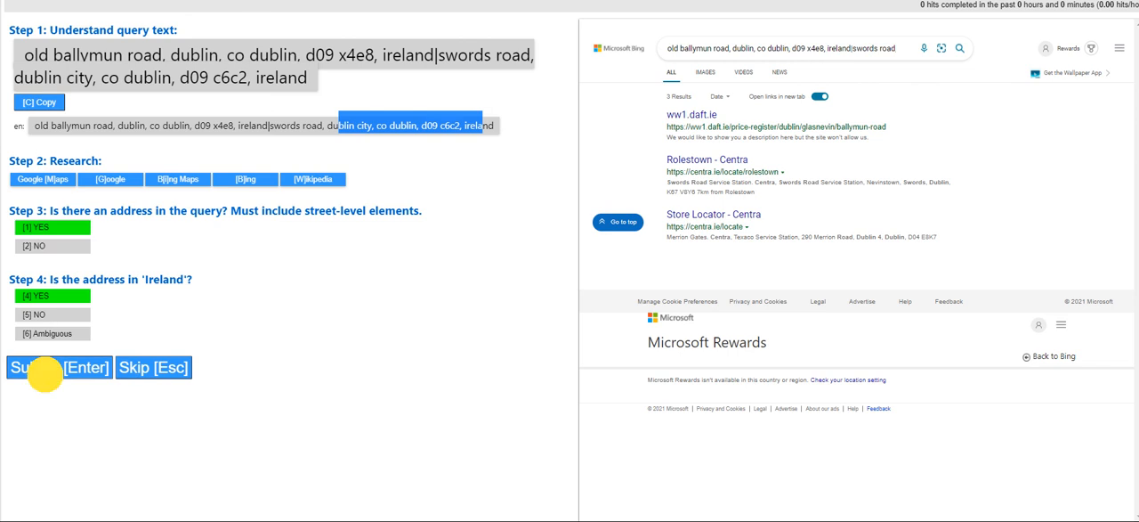
pyautogui.click(614, 499)
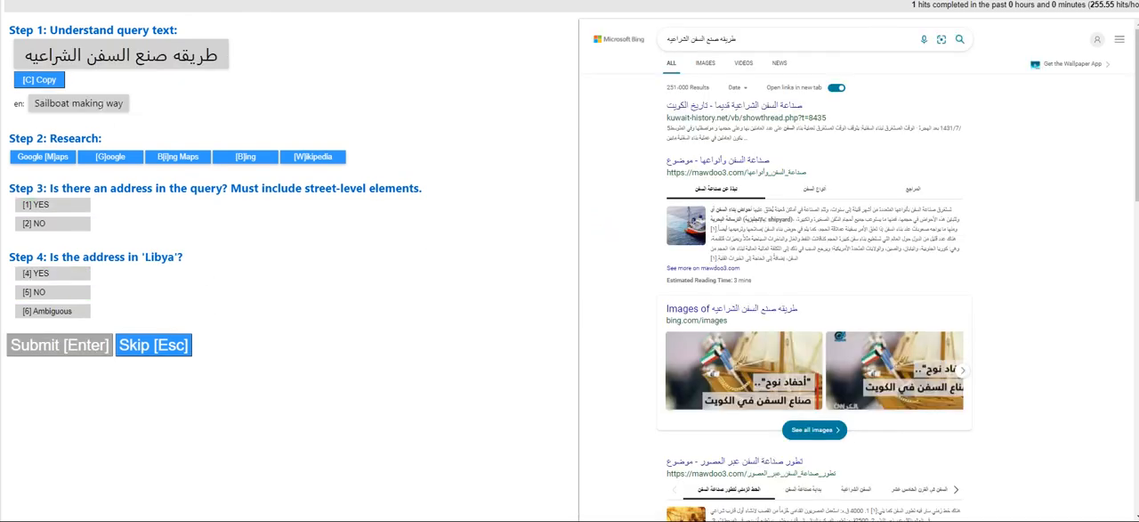
# Judge the Arabic sailboat making query as NO for containing an address, submit it and dismiss the feedback
pyautogui.click(40, 223)
pyautogui.click(71, 352)
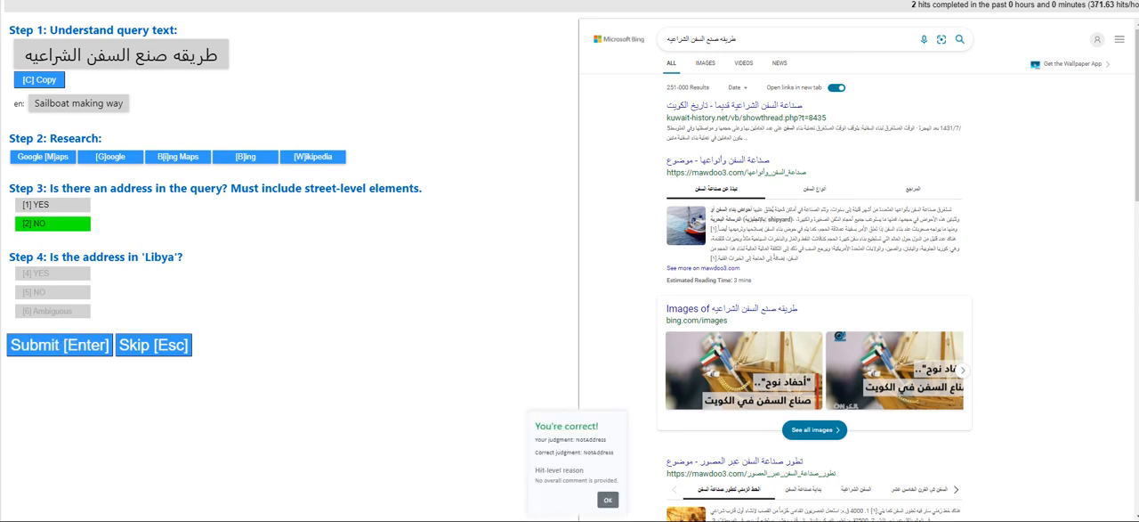
pyautogui.click(608, 499)
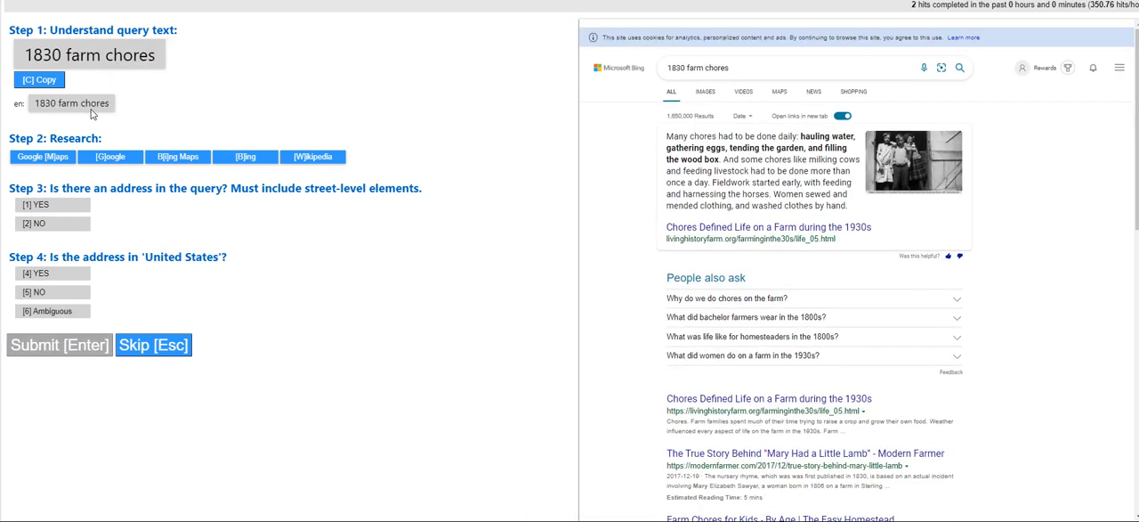
# Judge the query "1830 farm chores" as NO for containing an address, submit it and dismiss the feedback
pyautogui.click(71, 227)
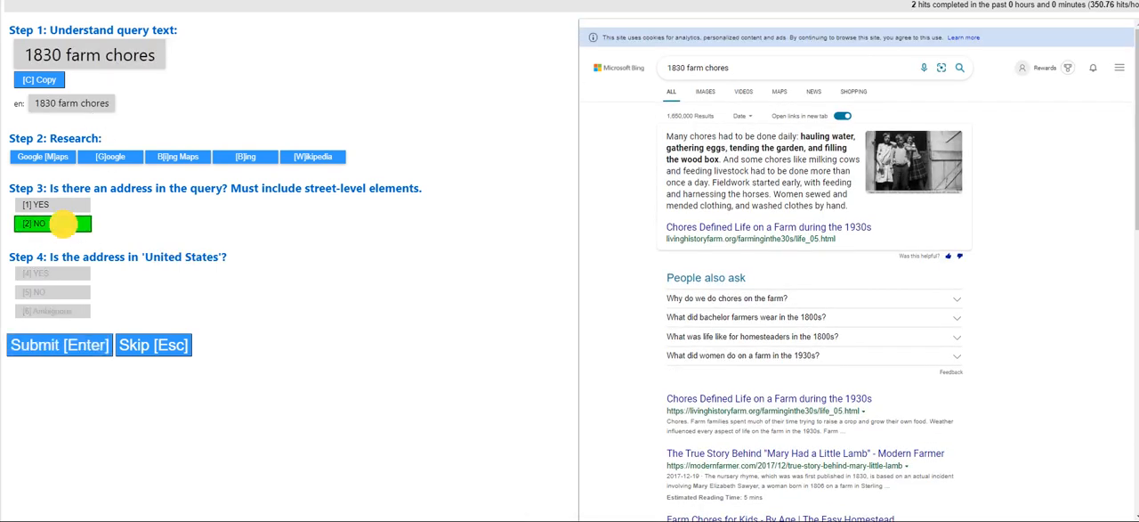
pyautogui.click(66, 351)
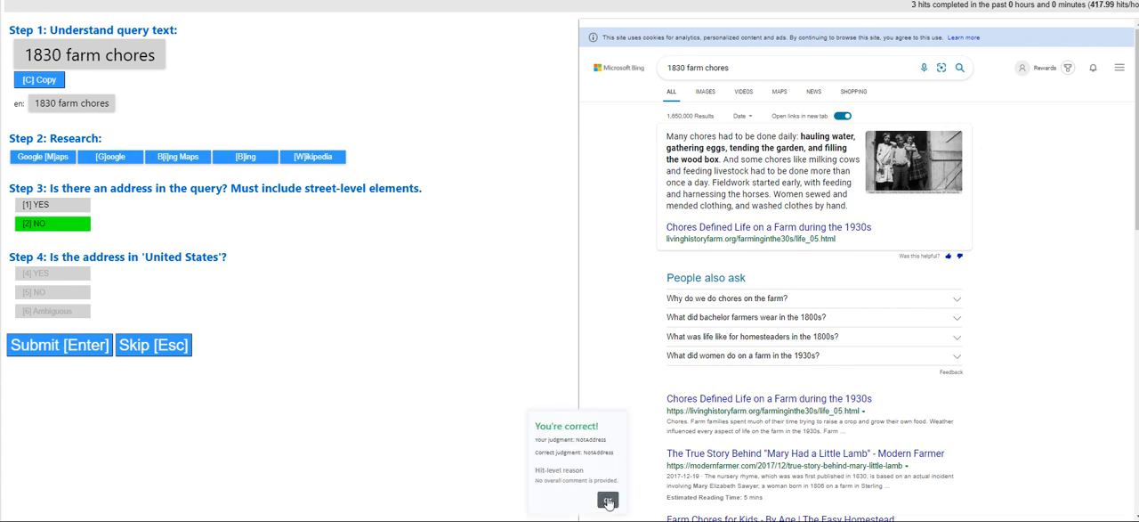
pyautogui.click(609, 497)
# Open the marketplace in a new browser tab and check the pay per HIT of the Query Has Address app
pyautogui.hotkey('ctrl', 't')
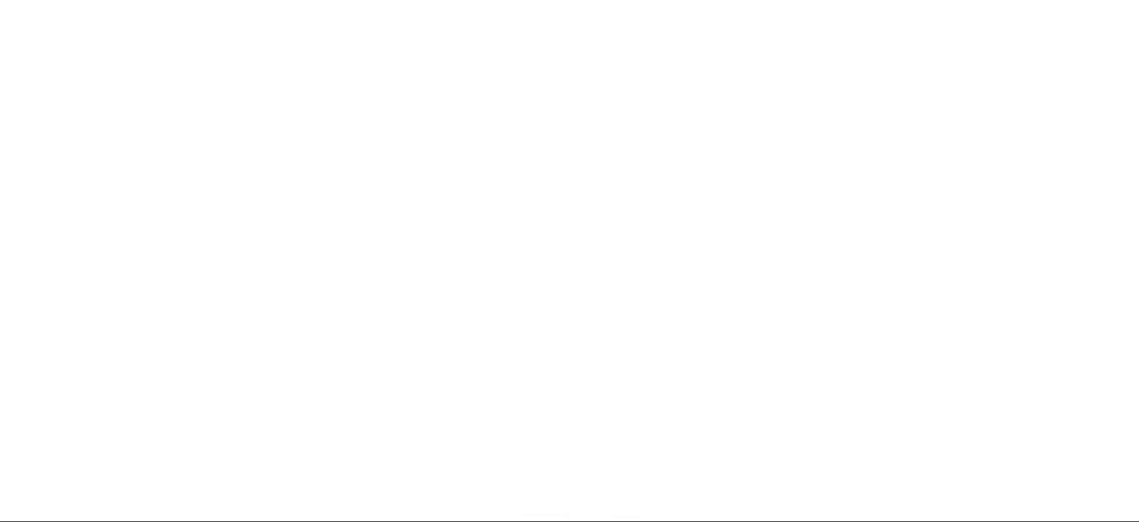
pyautogui.write('pro')
pyautogui.press('Return')
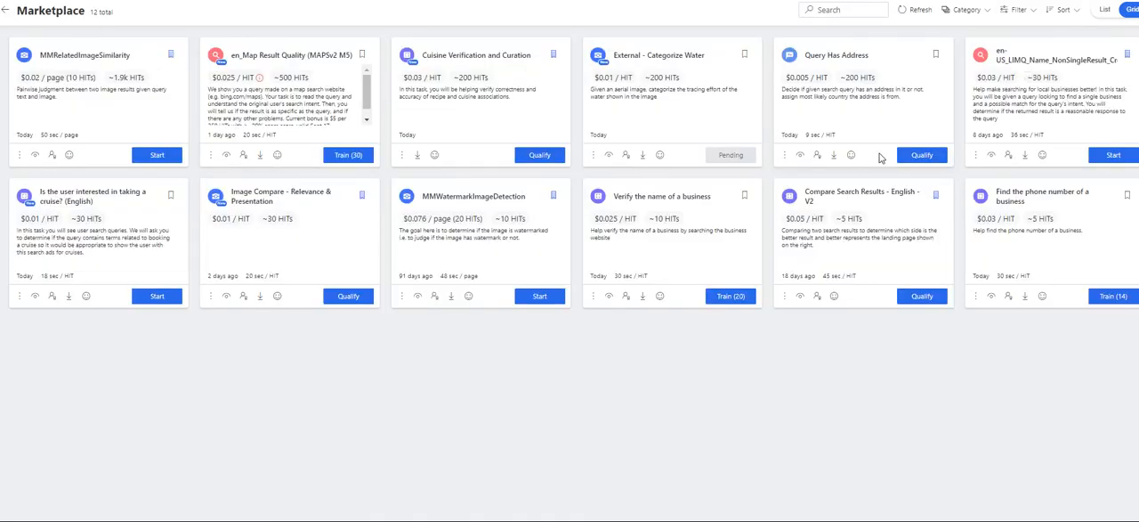
pyautogui.doubleClick(796, 77)
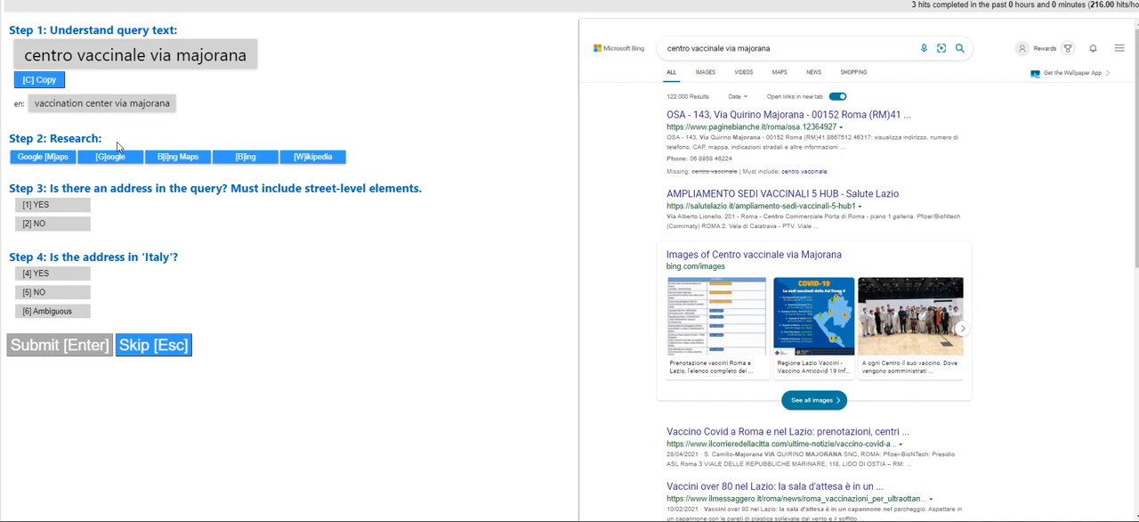
# Judge the Italian vaccination center query as NO for containing an address, submit it and dismiss the feedback
pyautogui.click(47, 222)
pyautogui.click(71, 346)
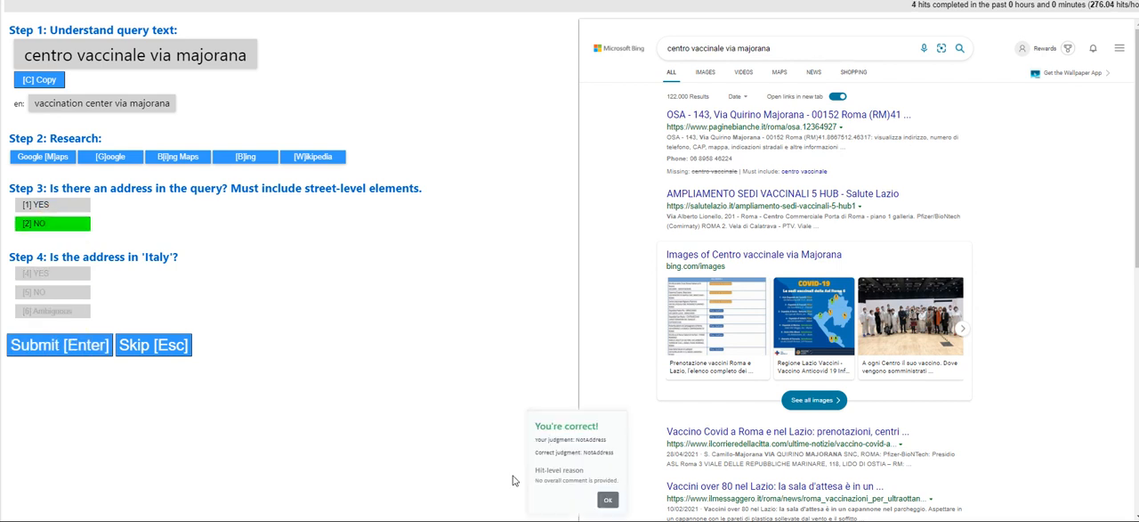
pyautogui.click(608, 499)
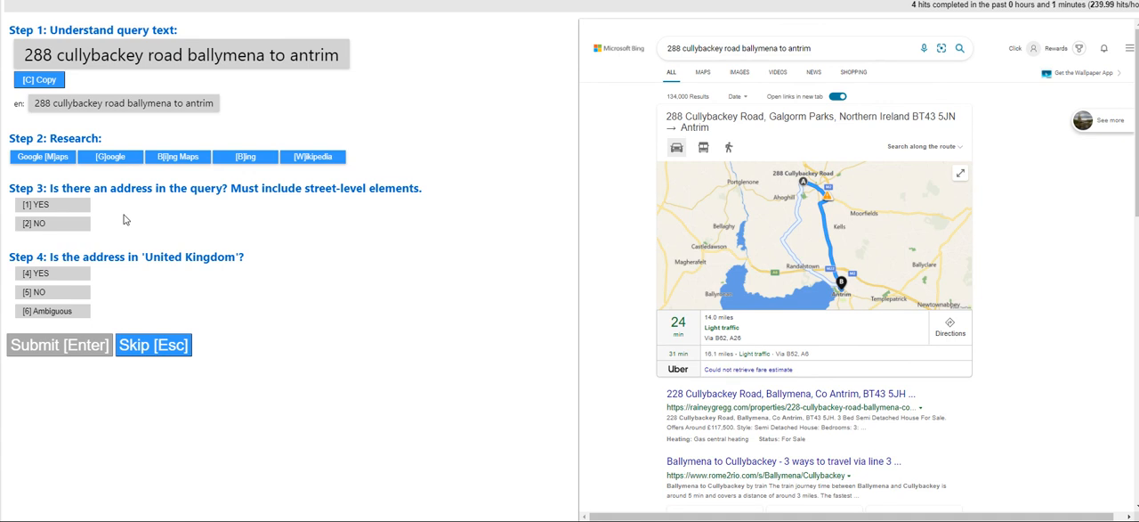
# Judge the Cullybackey Road directions query as containing an address located in the United Kingdom, submit it and dismiss the messages
pyautogui.click(64, 208)
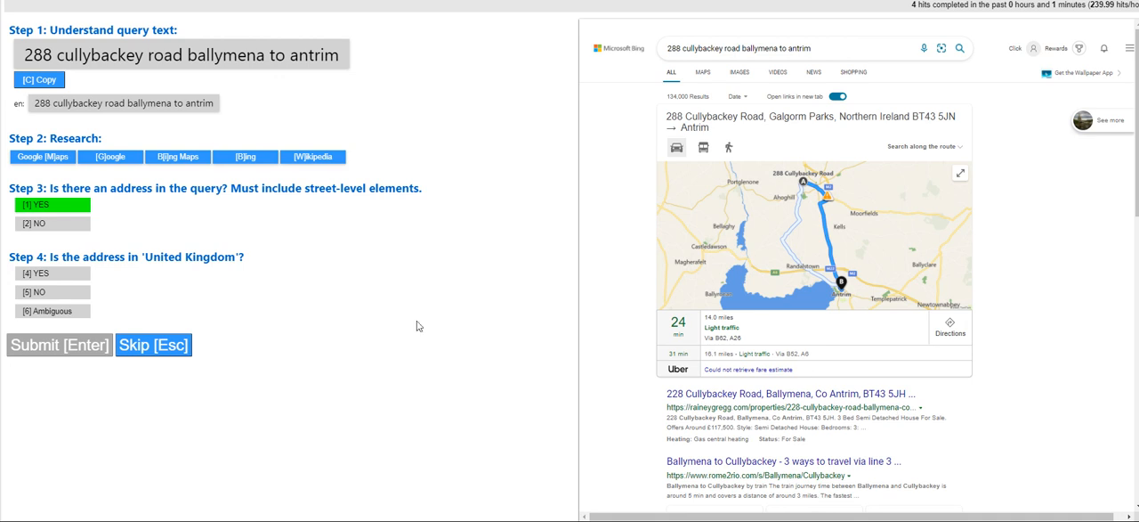
pyautogui.click(92, 274)
pyautogui.click(86, 353)
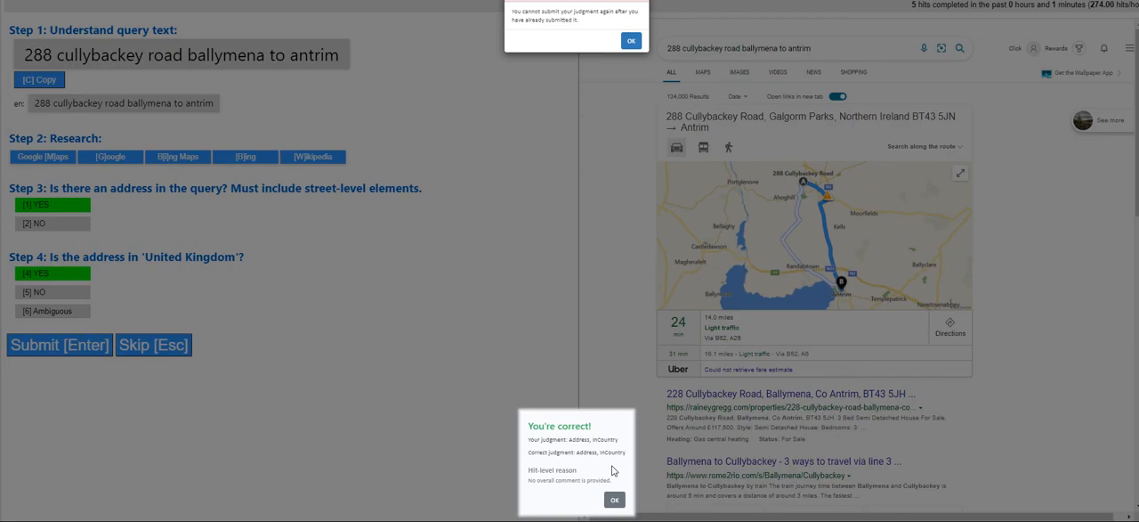
pyautogui.click(630, 42)
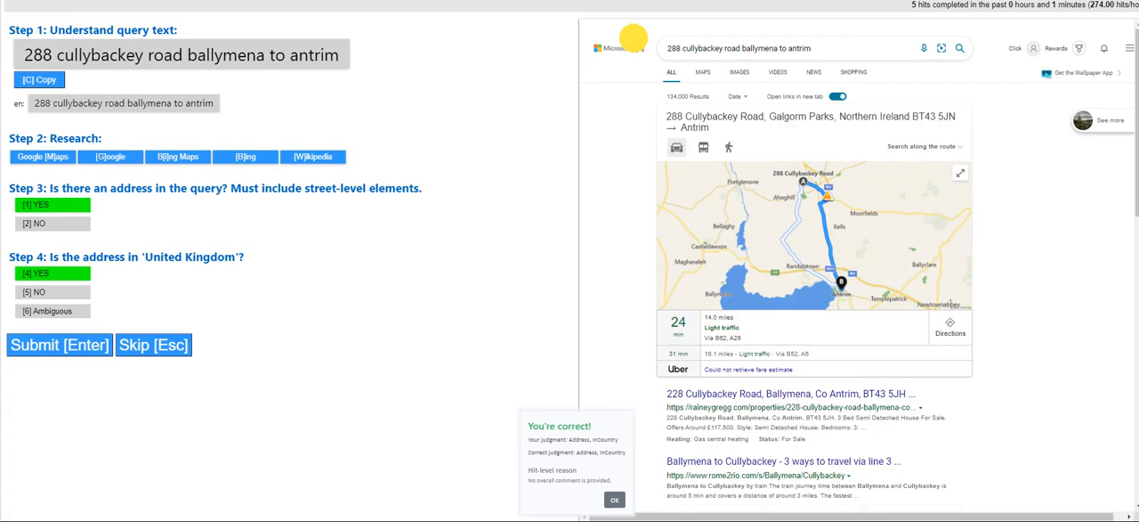
pyautogui.click(614, 499)
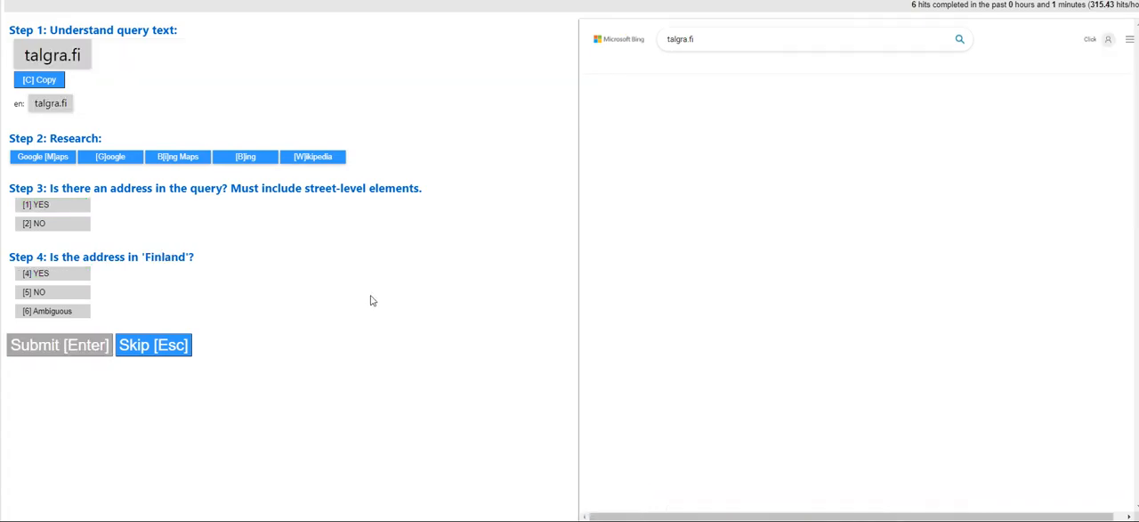
# Judge the query "talgra.fi" as NO for containing an address, submit it and dismiss the feedback
pyautogui.click(53, 223)
pyautogui.click(85, 344)
pyautogui.click(609, 500)
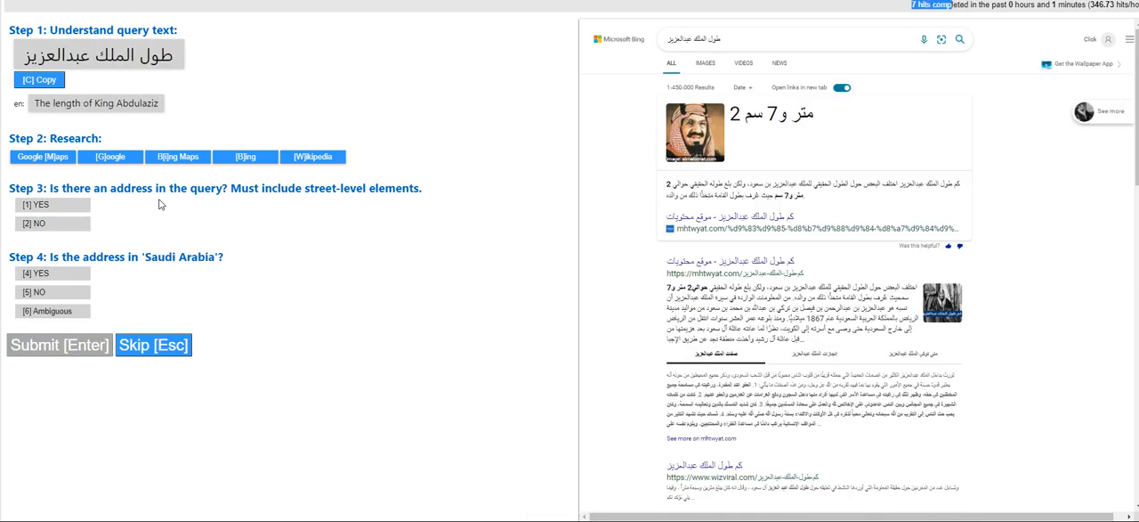
# Judge the Arabic query about the length of King Abdulaziz as NO for containing an address, submit it and dismiss the feedback
pyautogui.click(49, 224)
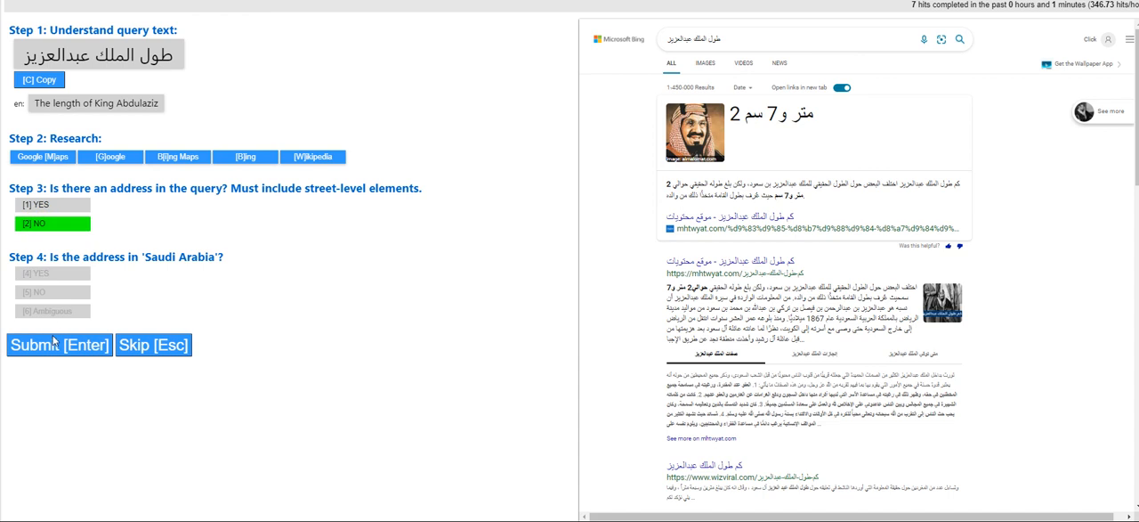
pyautogui.press('Return')
pyautogui.click(609, 500)
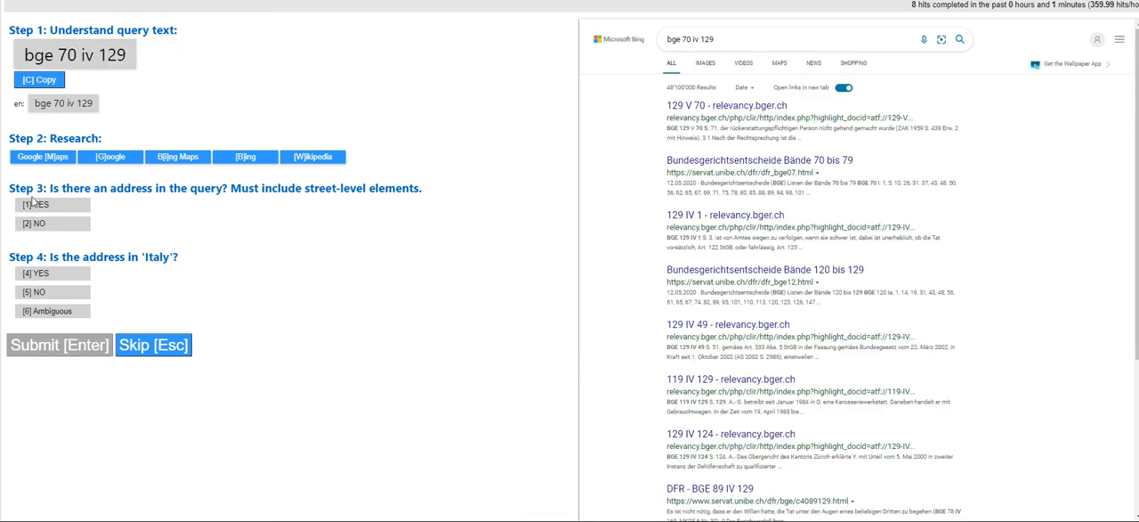
# Judge the query "bge 70 iv 129" as NO for containing an address, submit it and dismiss the feedback
pyautogui.click(27, 223)
pyautogui.click(64, 345)
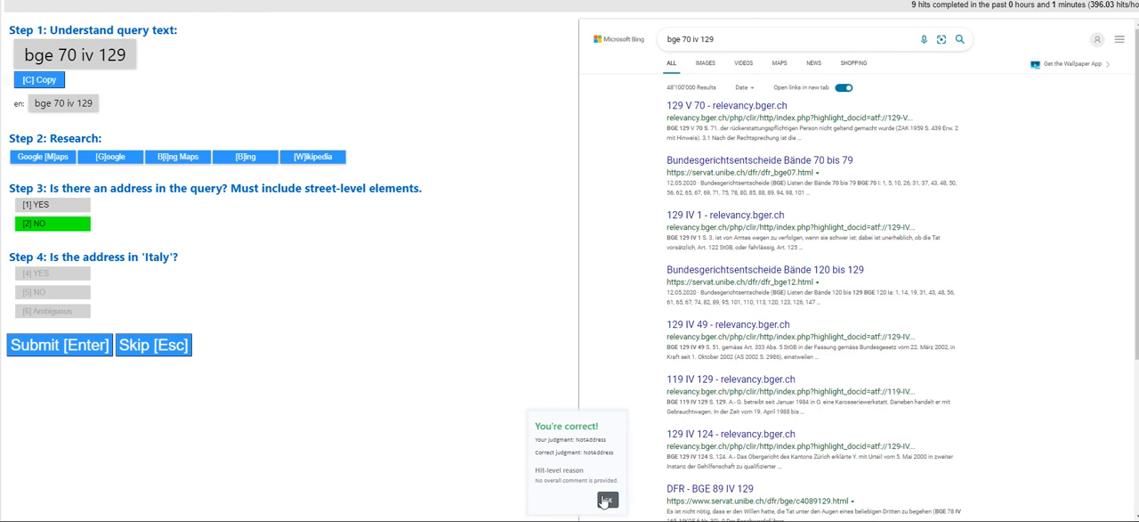
pyautogui.click(609, 499)
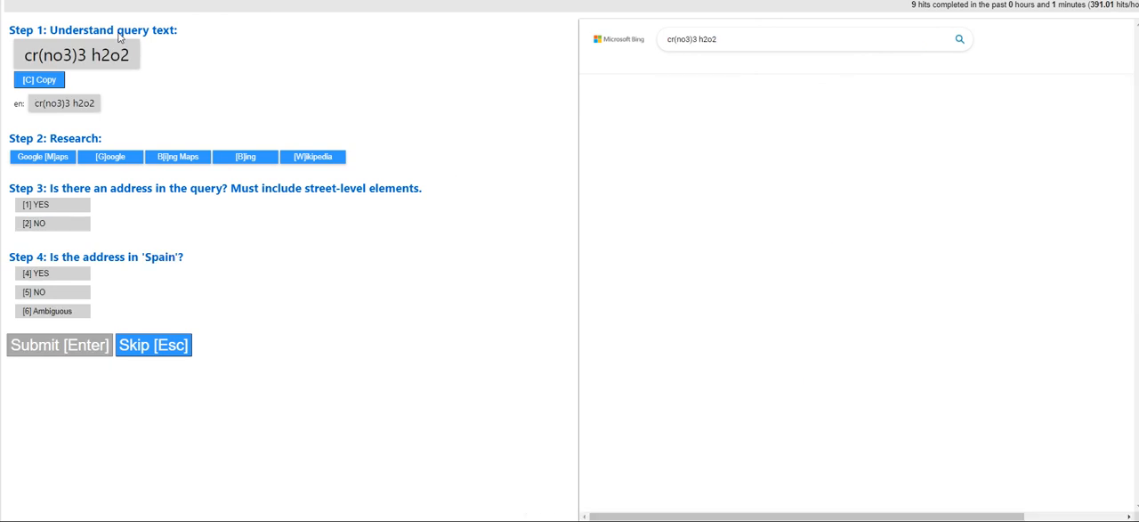
# Judge the query "cr(no3)3 h2o2" as NO for containing an address, submit it and dismiss the feedback
pyautogui.click(40, 223)
pyautogui.click(55, 341)
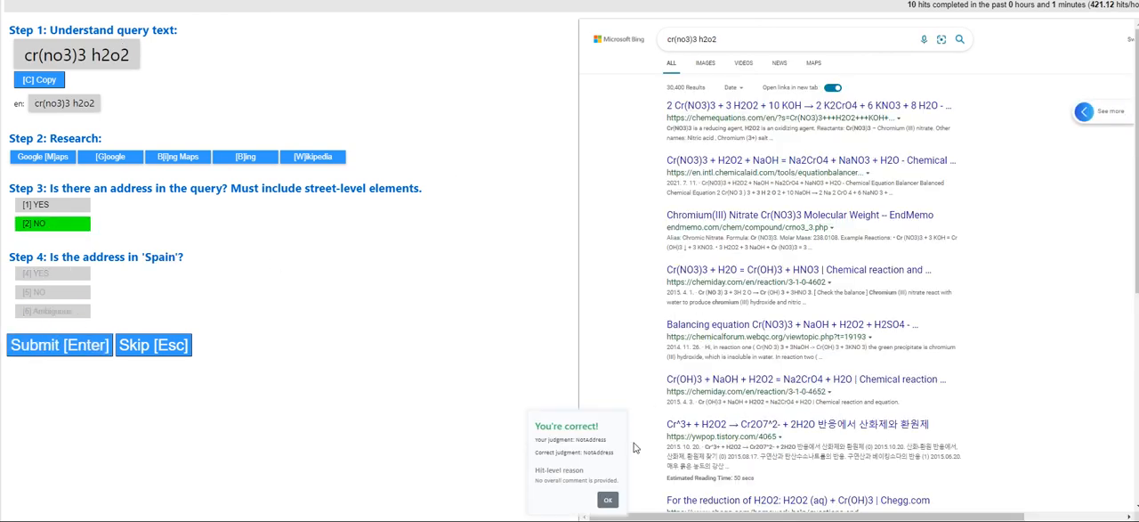
pyautogui.click(604, 496)
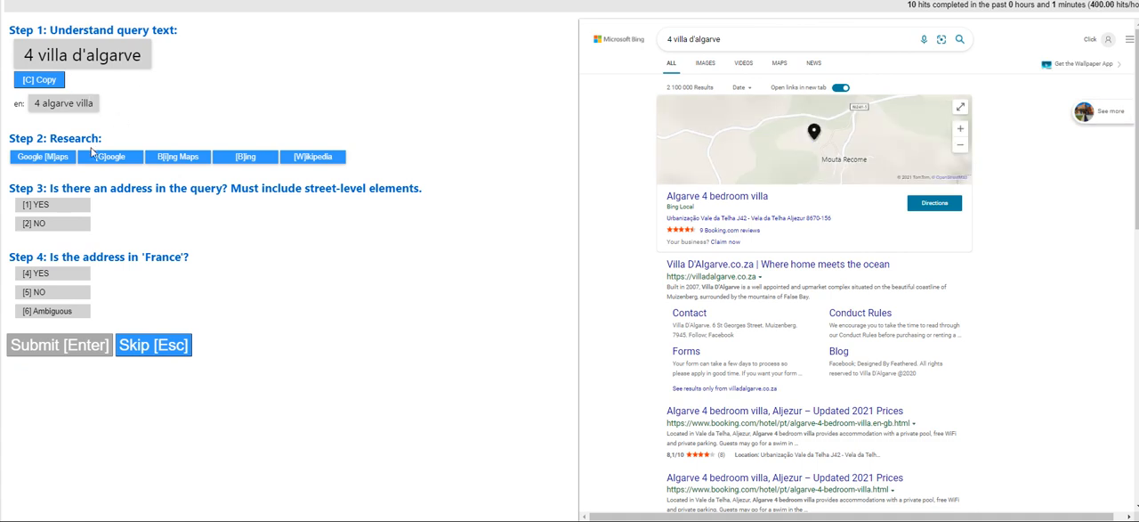
# Judge the query "4 villa d'algarve" as NO for containing an address, submit it and leave the qualification test
pyautogui.click(84, 226)
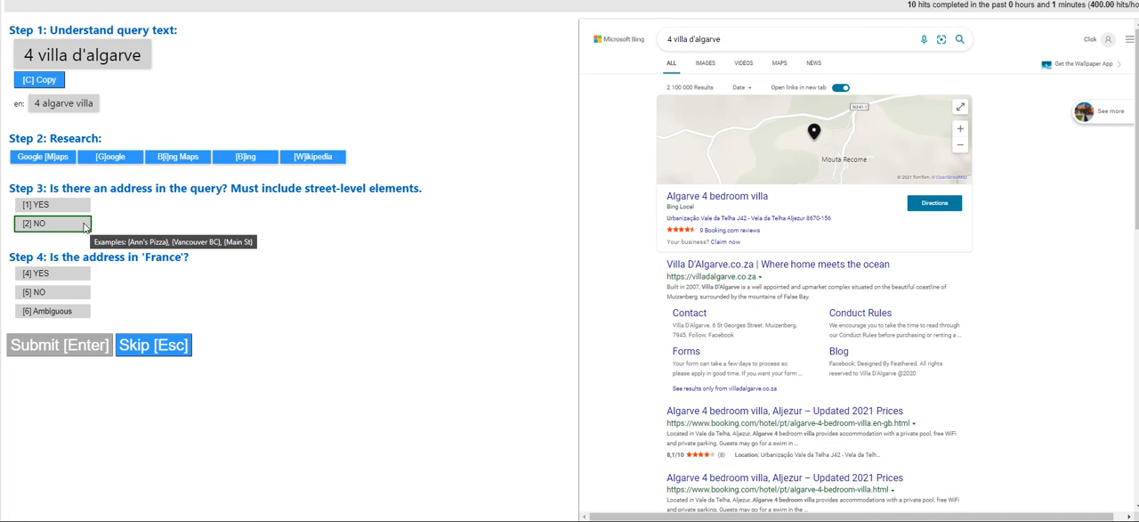
pyautogui.click(26, 225)
pyautogui.click(76, 352)
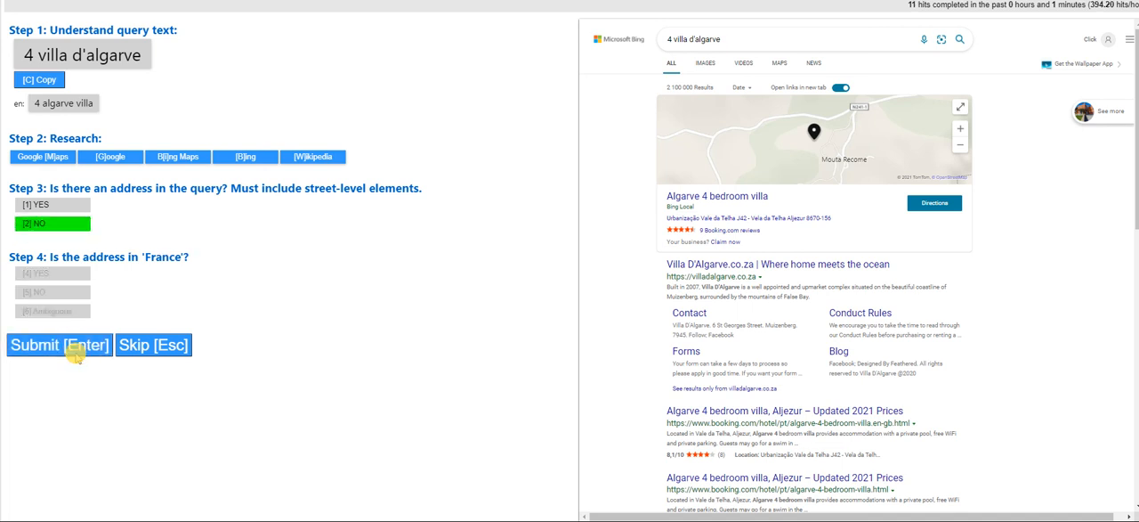
pyautogui.click(631, 32)
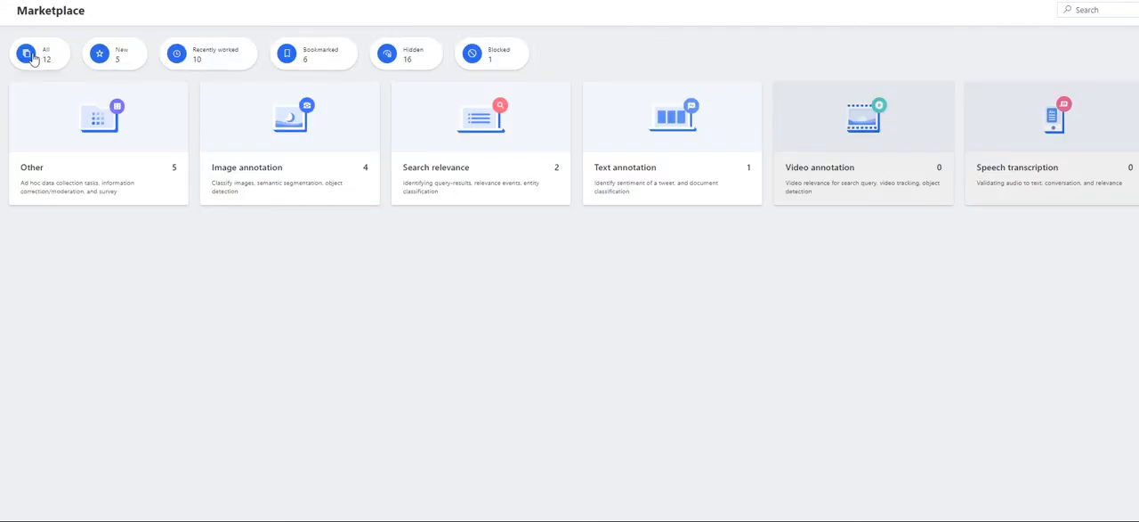
# List all marketplace apps and check the status of the Query Has Address app
pyautogui.click(34, 59)
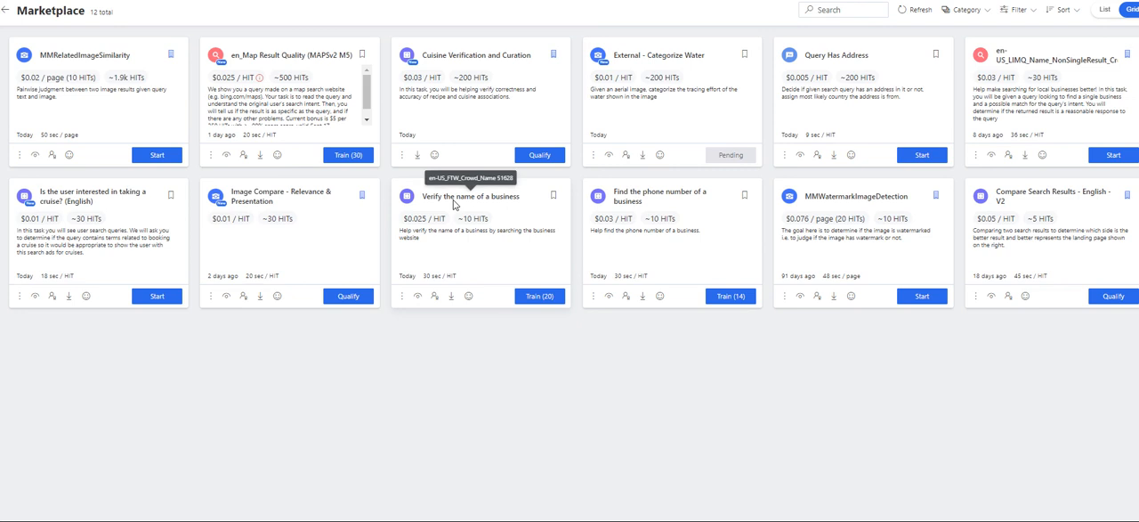
pyautogui.tripleClick(845, 55)
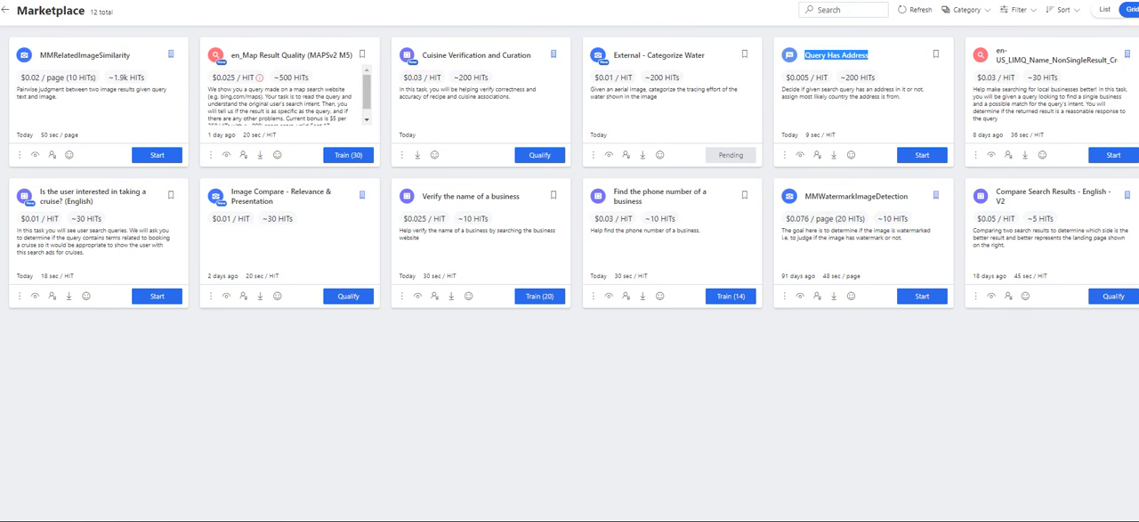
pyautogui.click(428, 521)
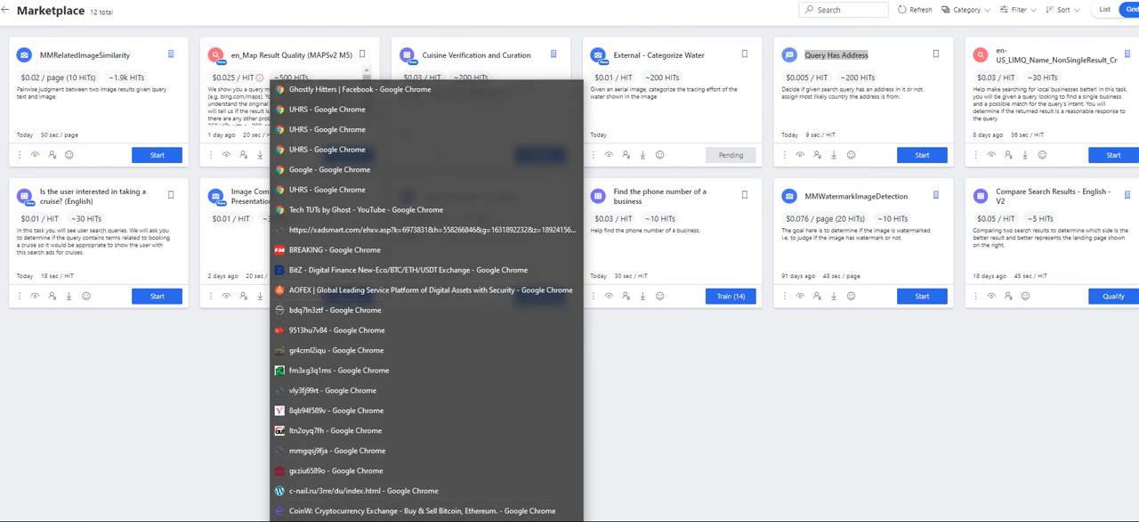
pyautogui.click(730, 360)
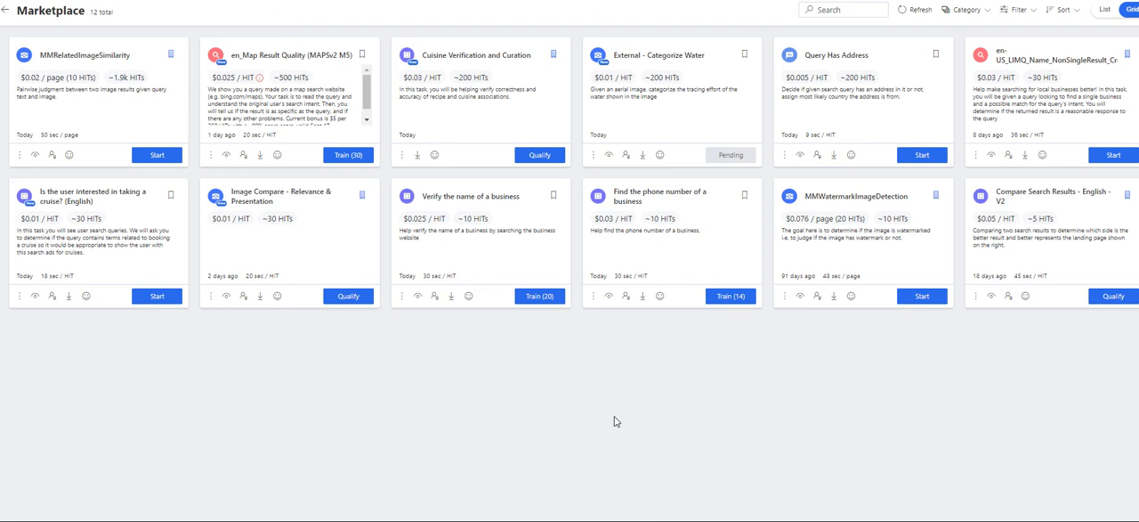
pyautogui.moveTo(665, 521)
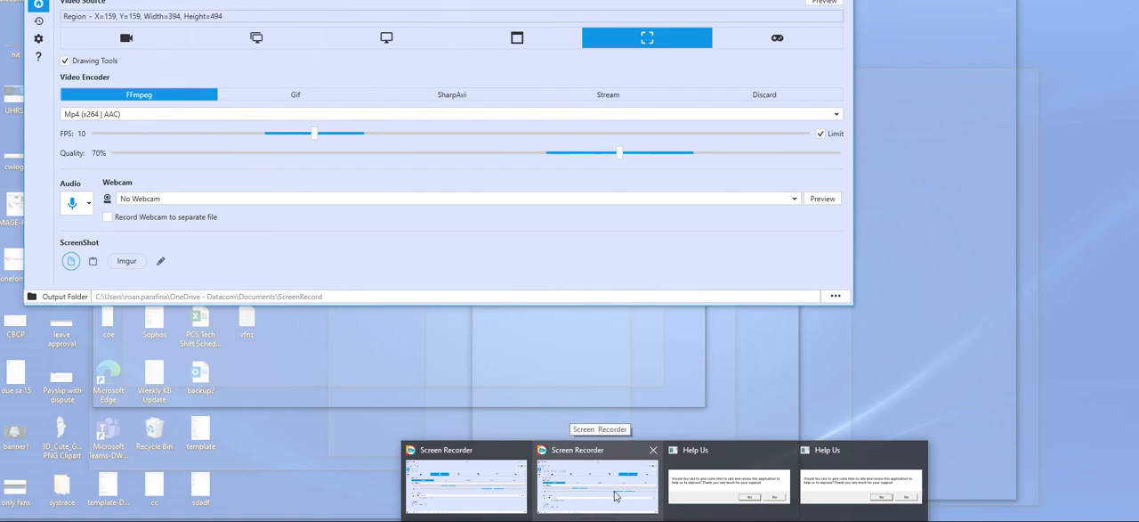
pyautogui.click(616, 489)
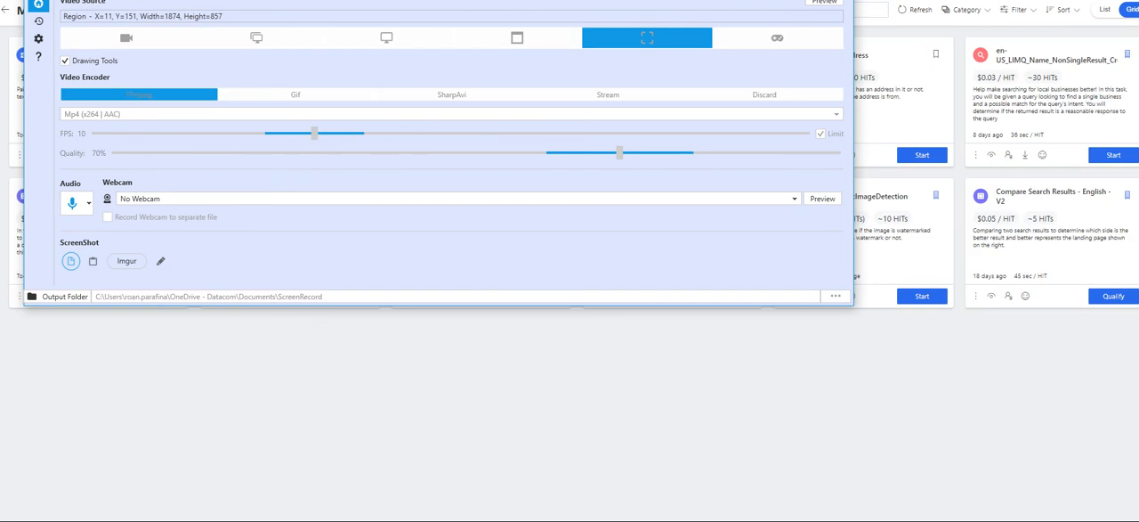